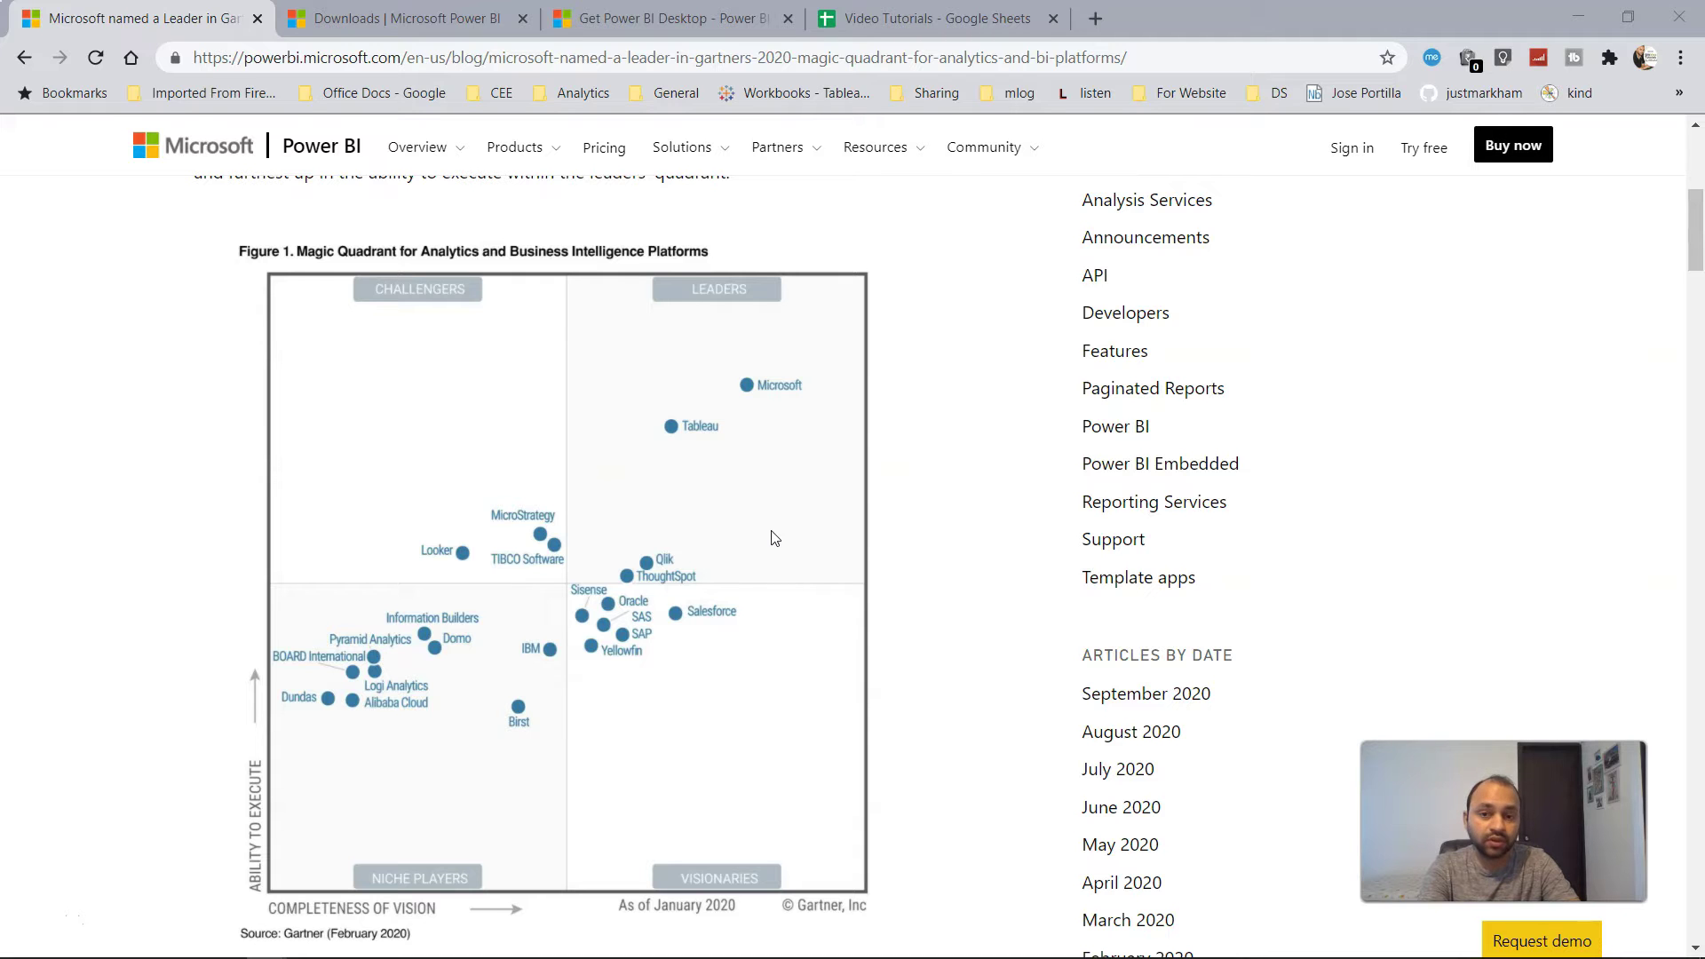
{"action": "scroll", "coordinate": [771, 538], "scroll_direction": "up", "scroll_amount": 2}
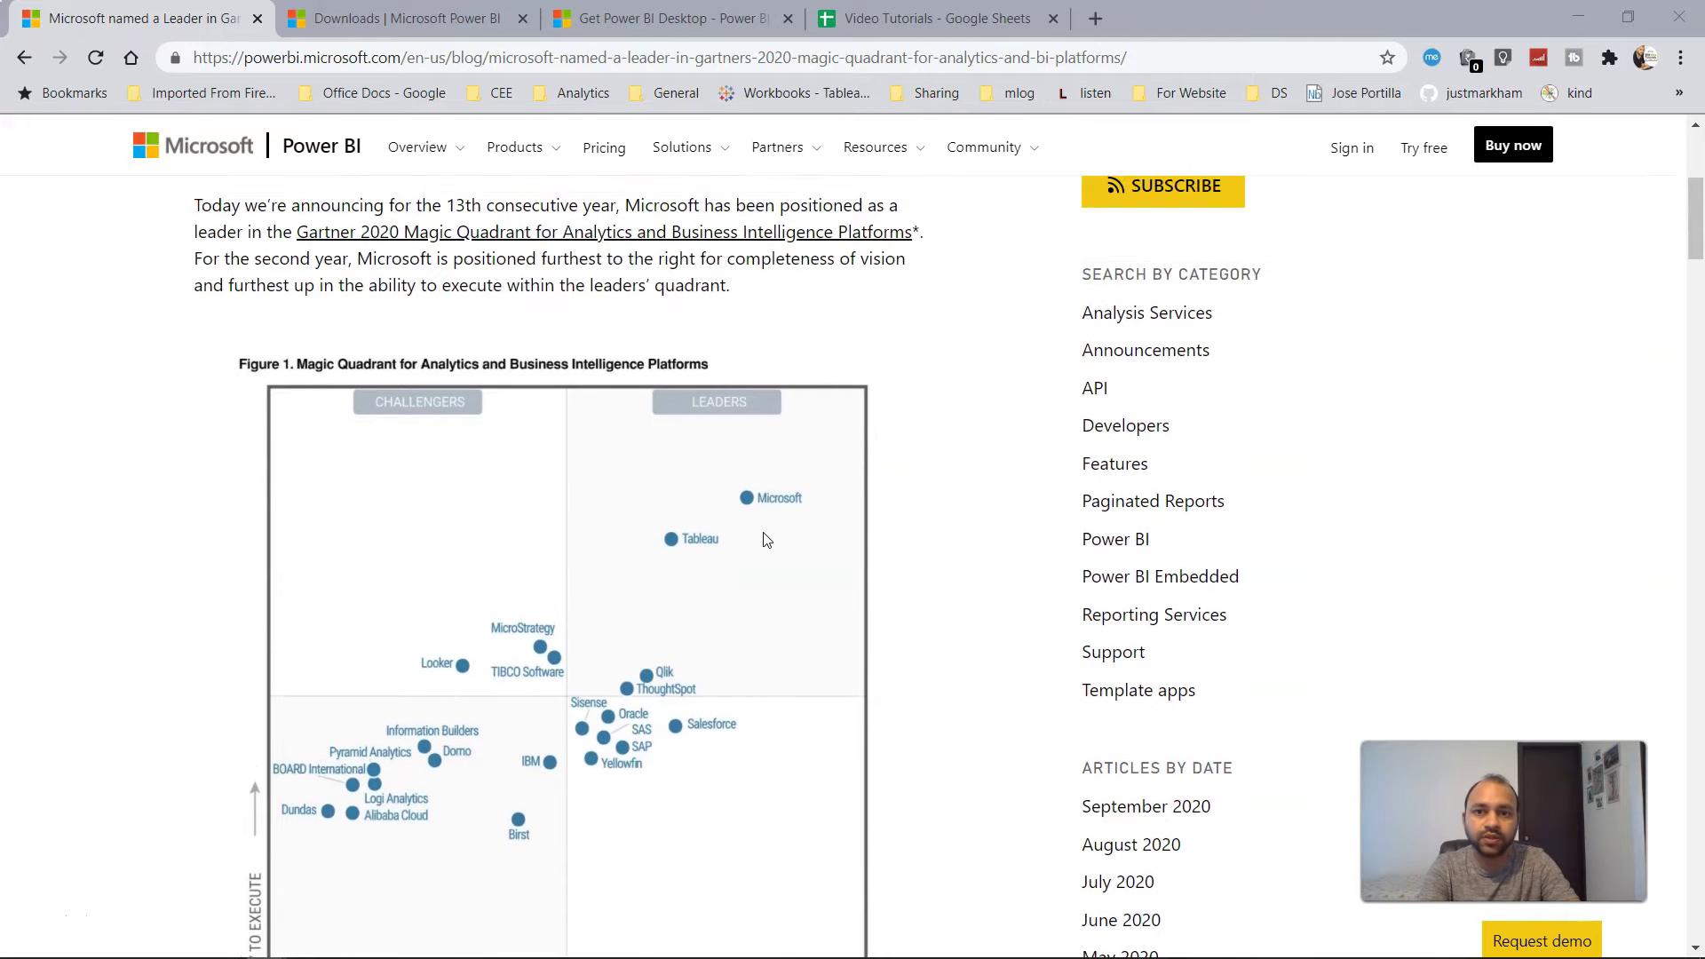
{"action": "scroll", "coordinate": [764, 538], "scroll_direction": "up", "scroll_amount": 3}
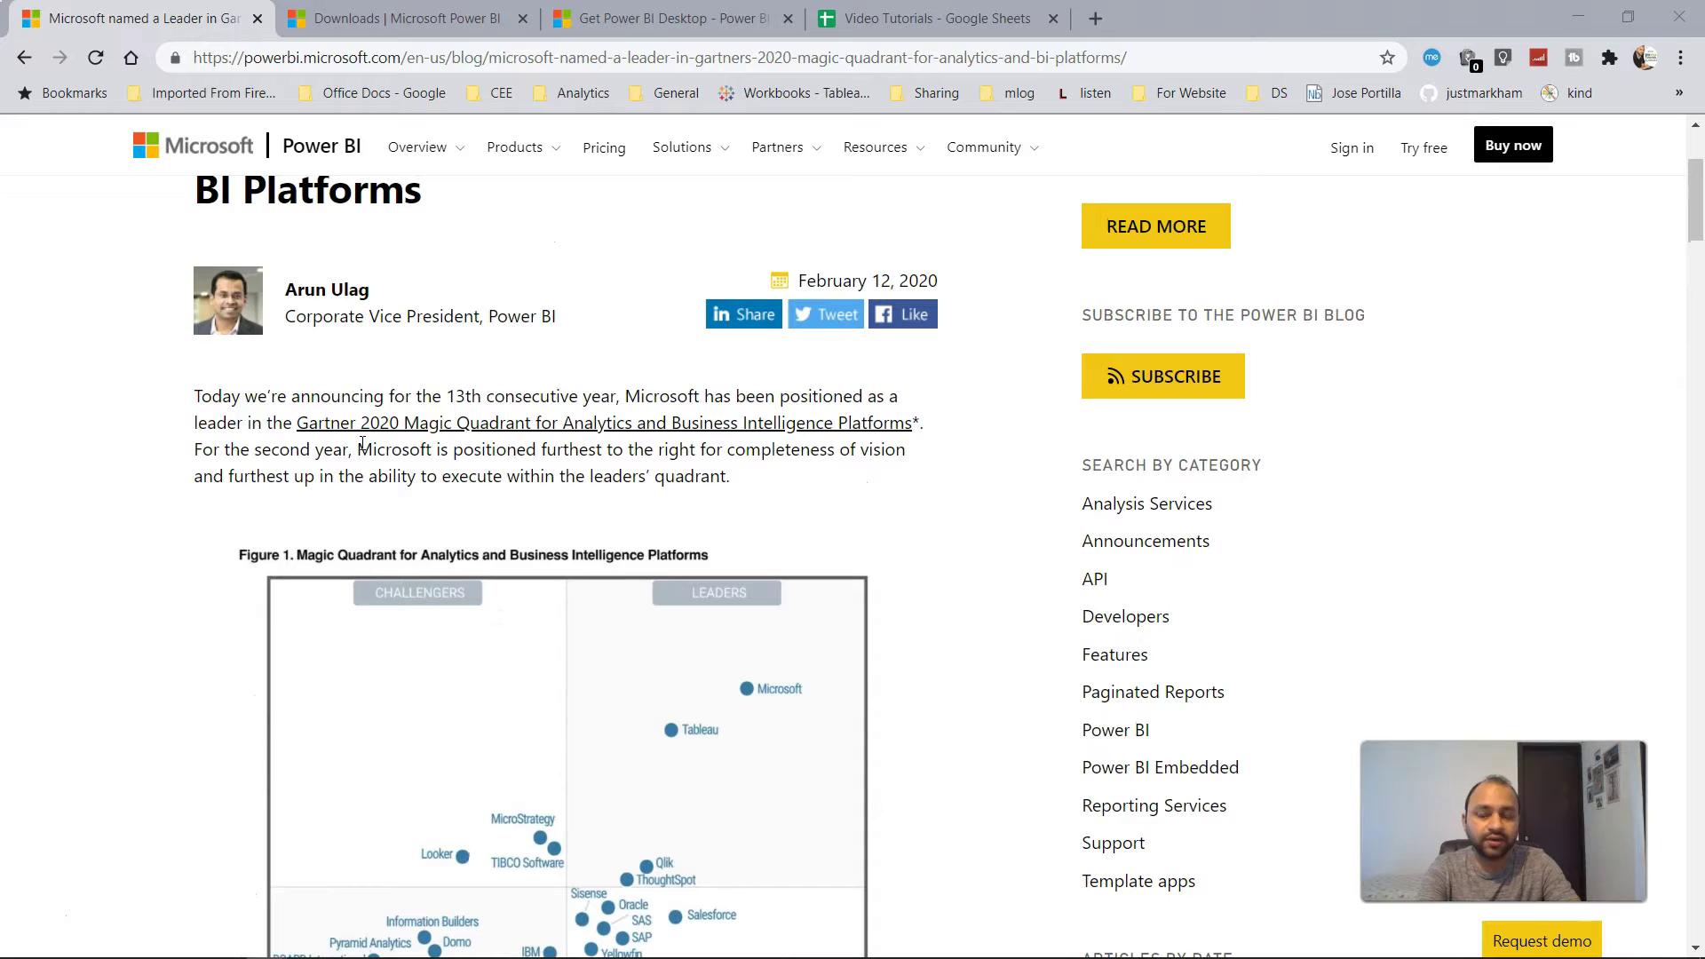
{"action": "scroll", "coordinate": [617, 566], "scroll_direction": "down", "scroll_amount": 4}
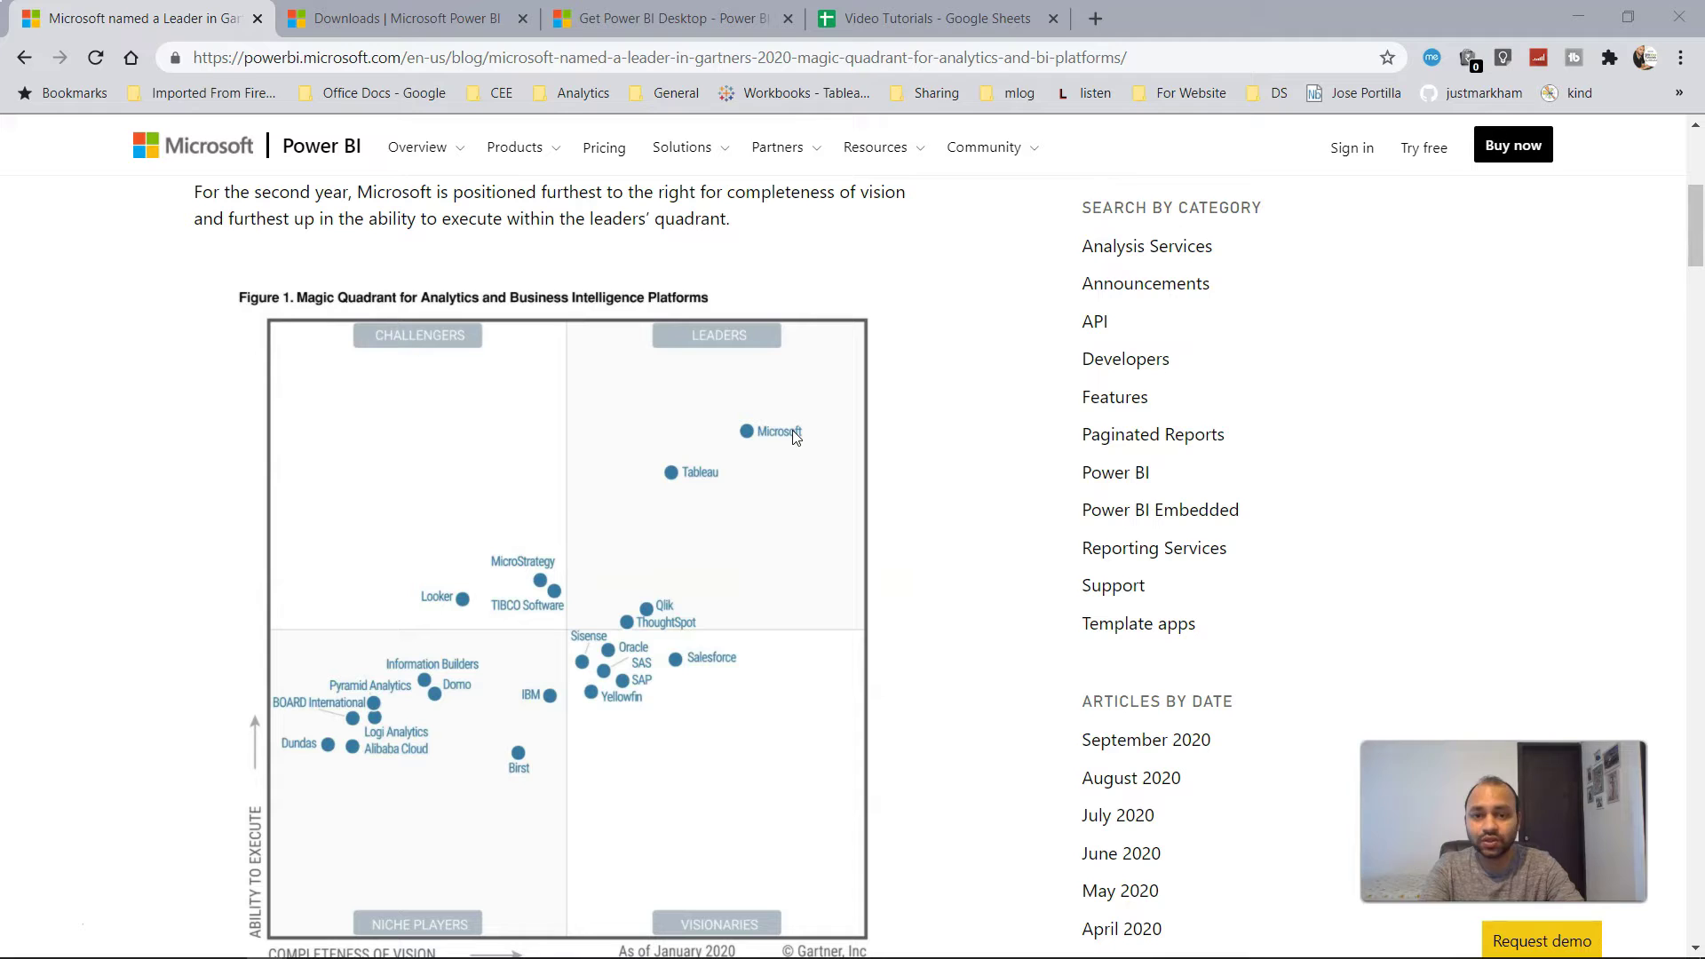
Switch to the 'Downloads | Microsoft Power BI' tab and scroll to the Desktop, Mobile and gateway download tiles
{"action": "left_click", "coordinate": [426, 27]}
{"action": "left_click", "coordinate": [465, 67]}
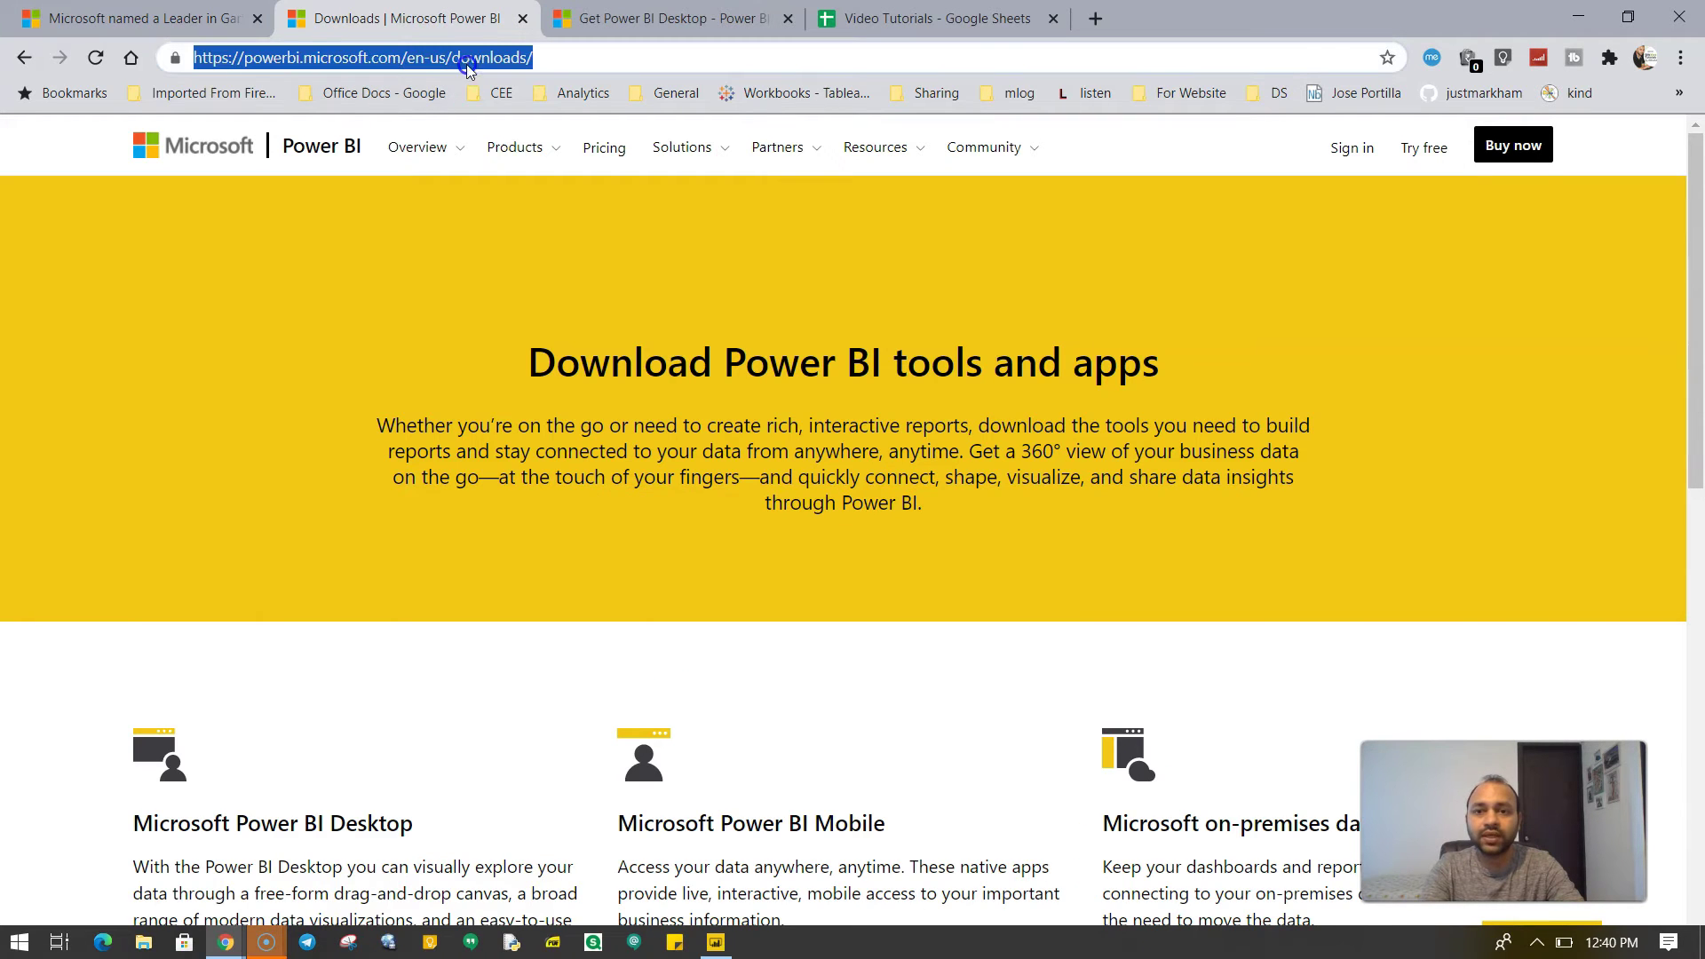
{"action": "left_click", "coordinate": [633, 281]}
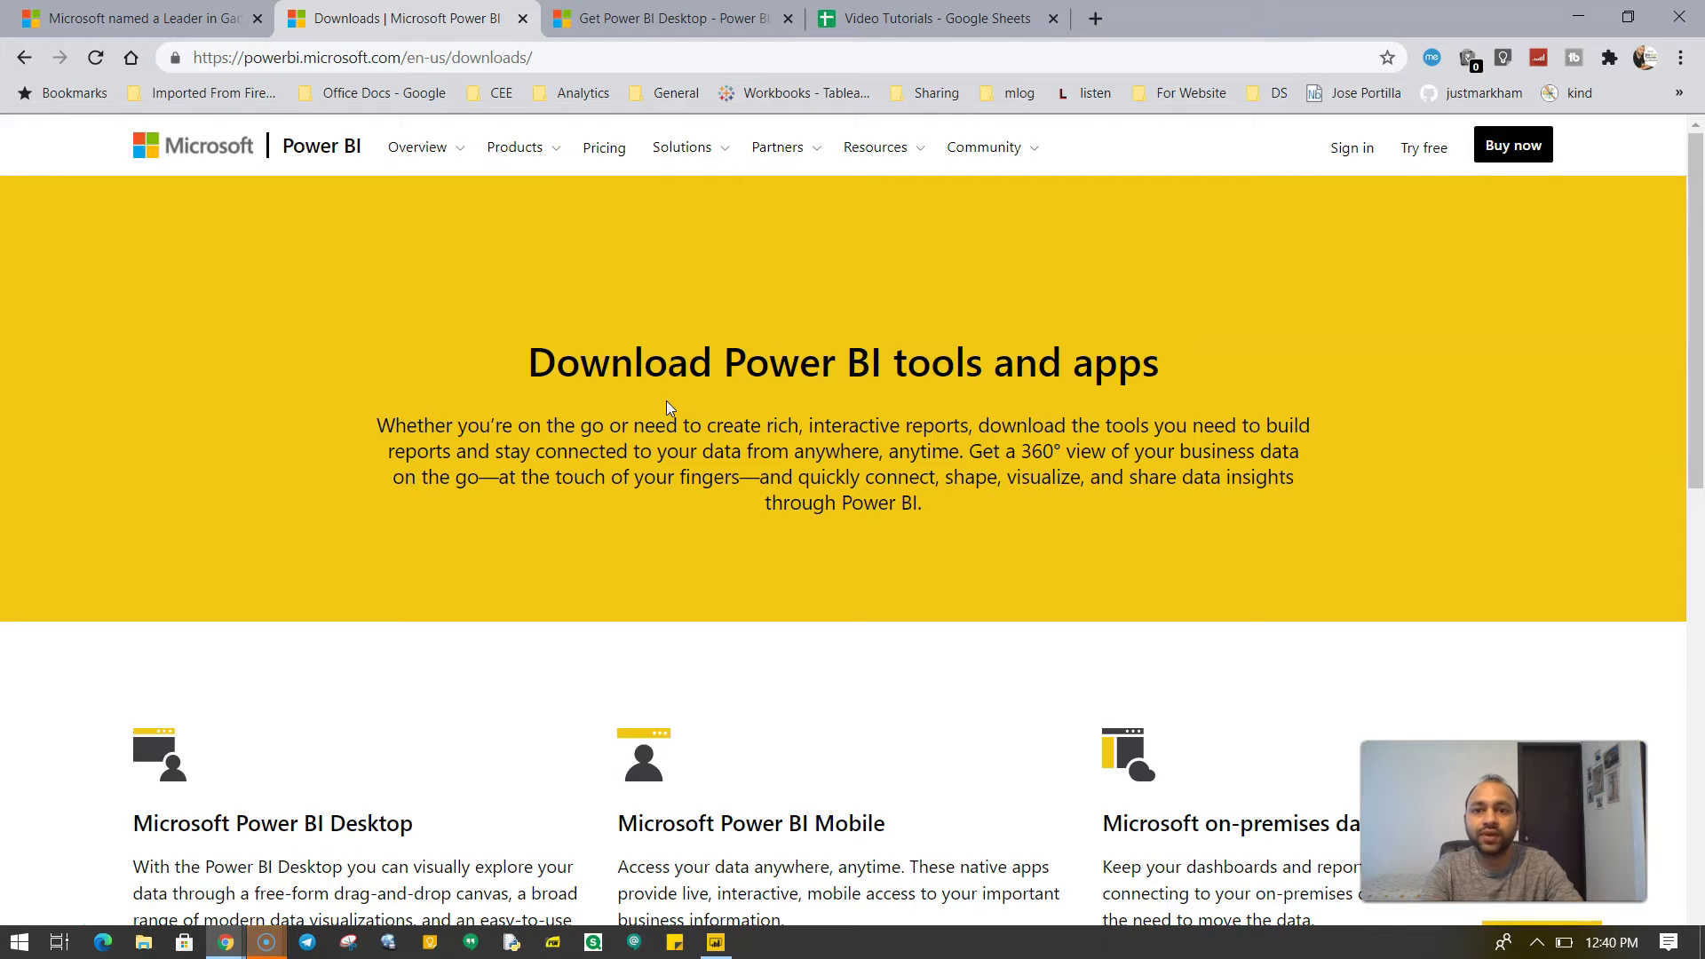
{"action": "left_click", "coordinate": [205, 491]}
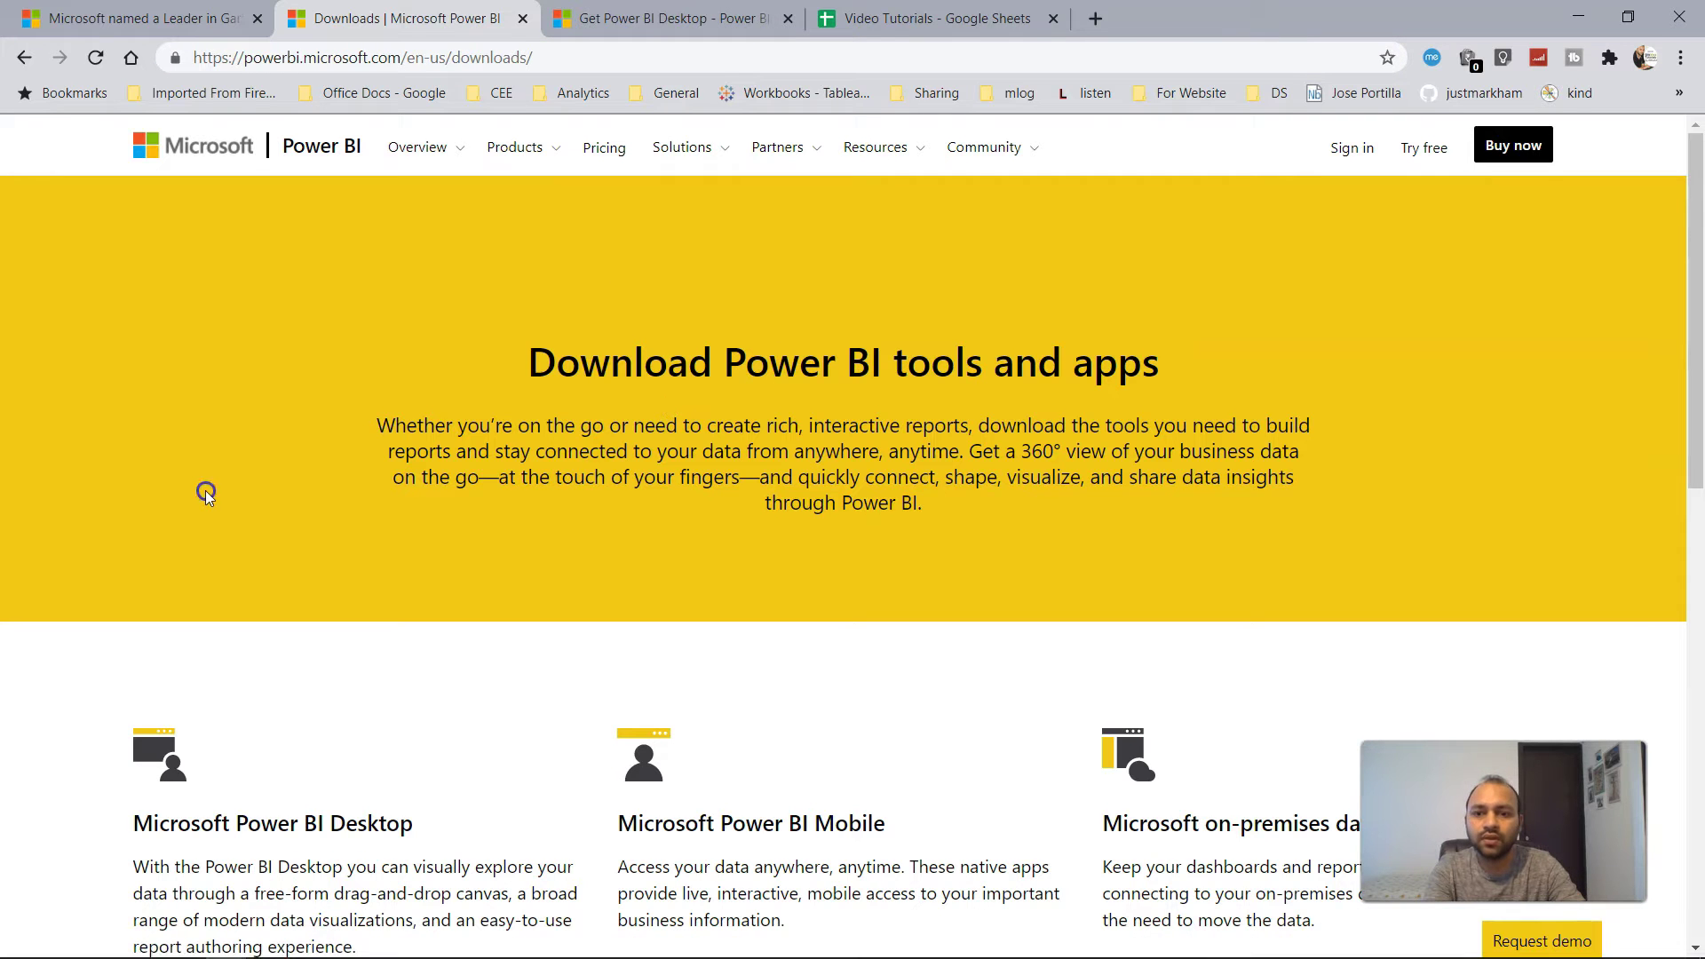
{"action": "left_click", "coordinate": [548, 59]}
{"action": "scroll", "coordinate": [510, 497], "scroll_direction": "down", "scroll_amount": 5}
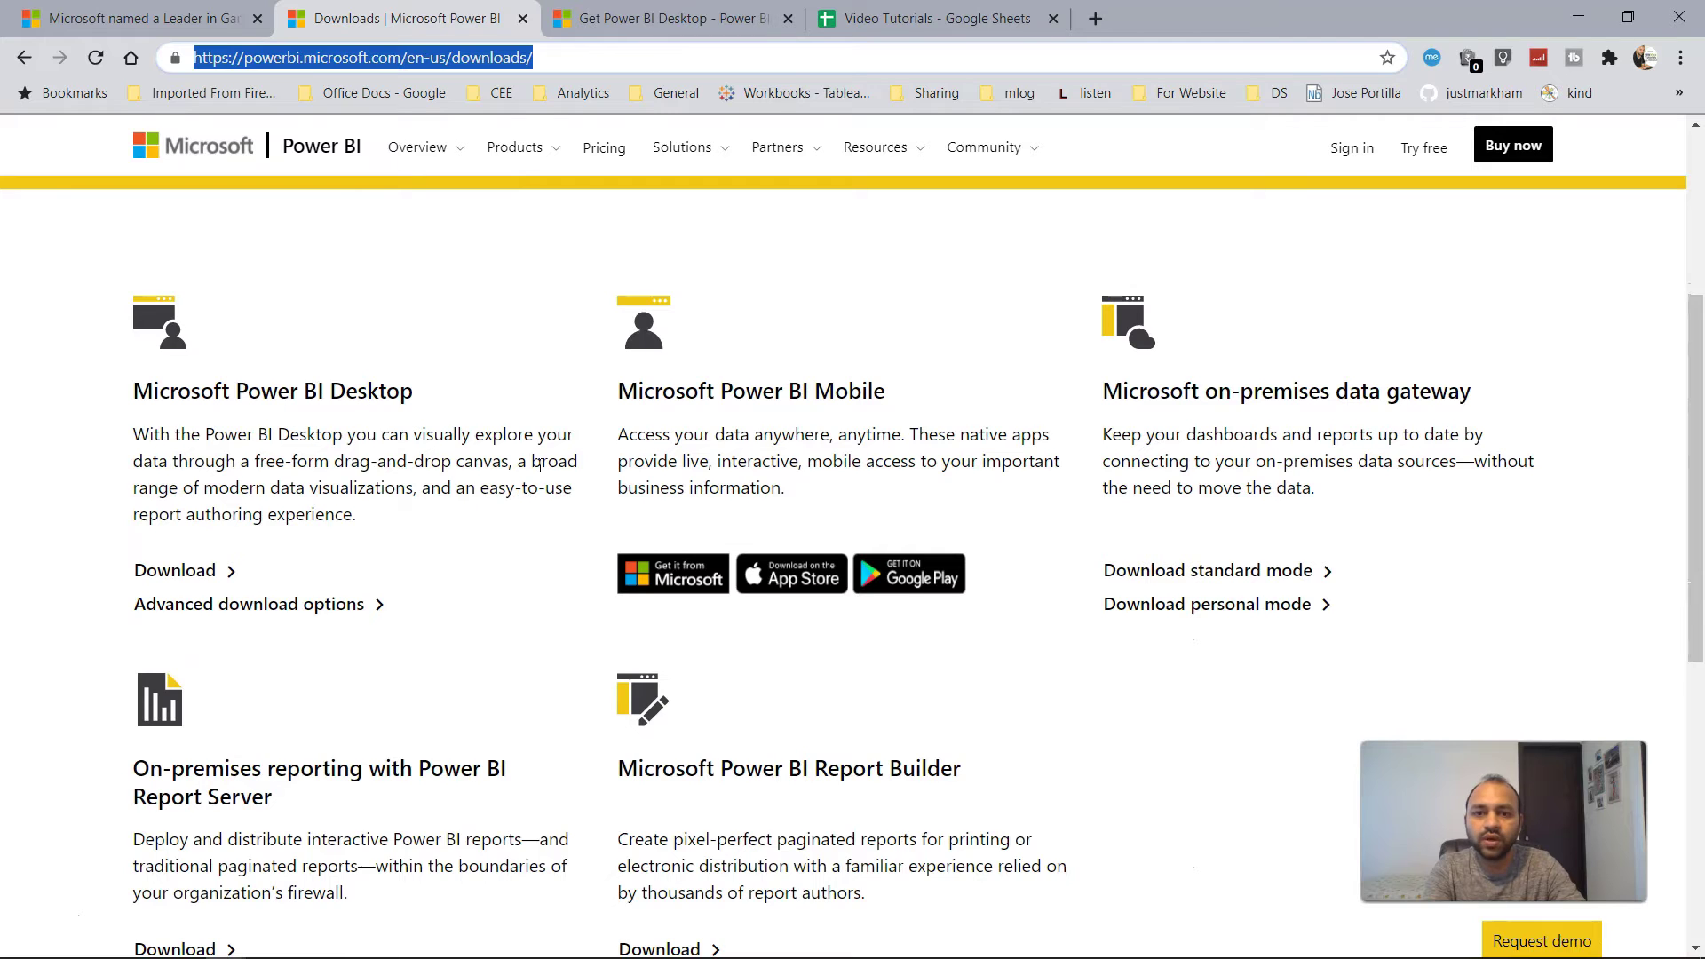
{"action": "scroll", "coordinate": [539, 464], "scroll_direction": "down", "scroll_amount": 1}
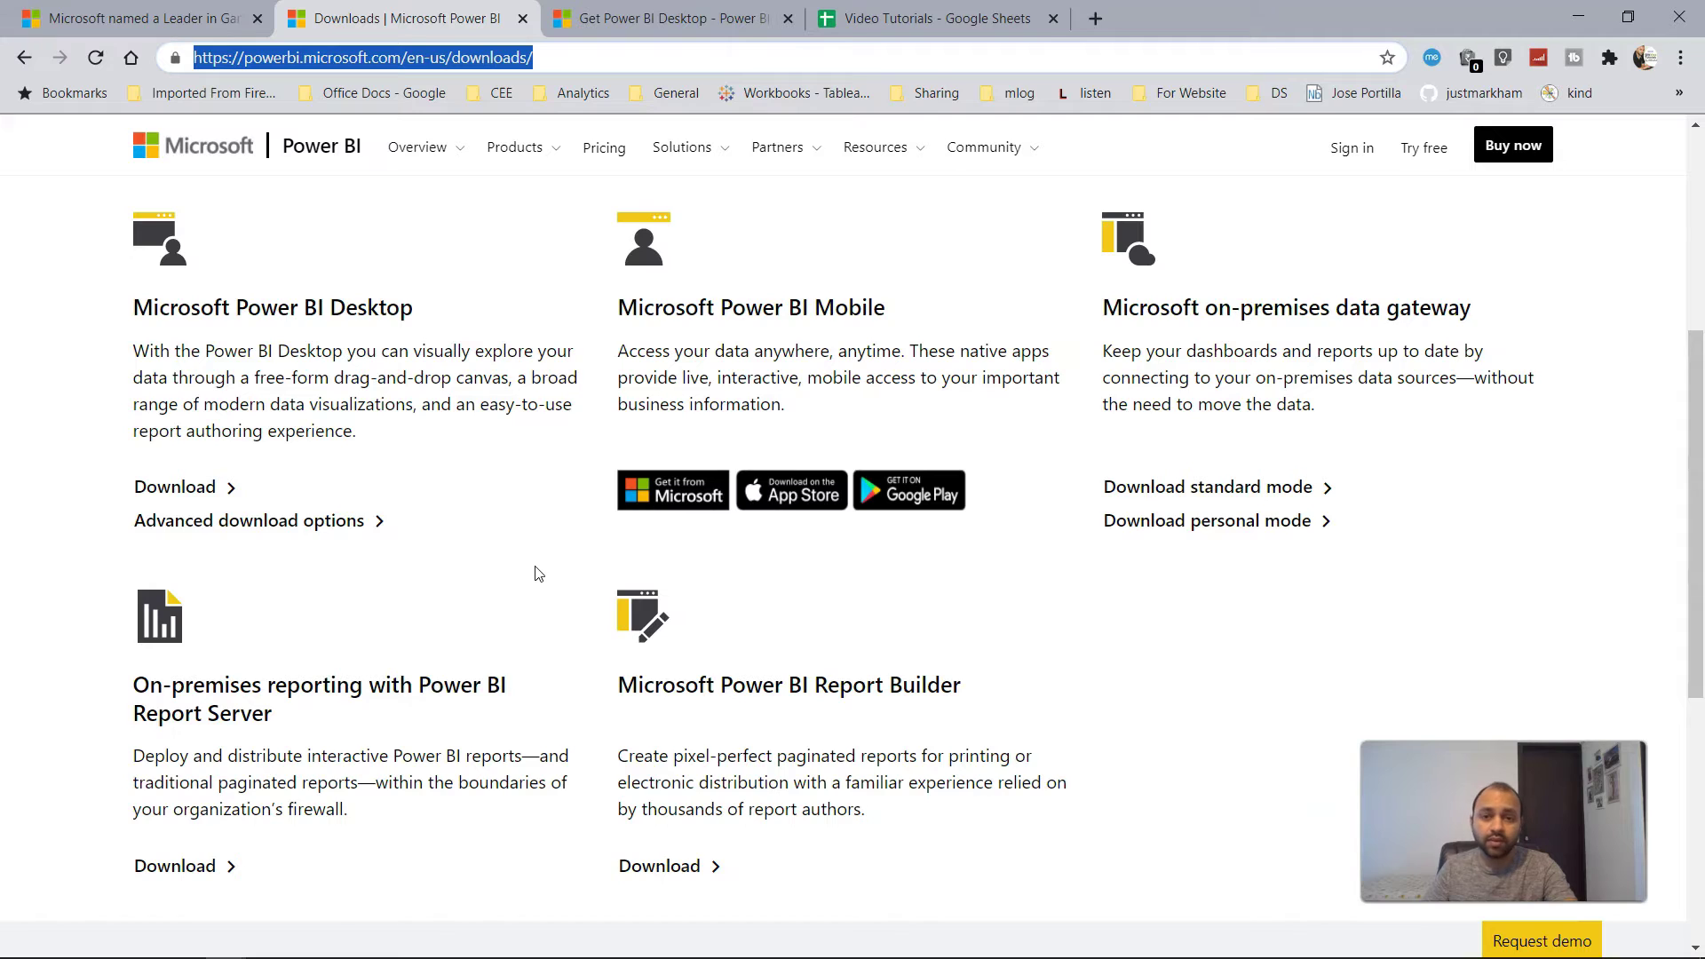
{"action": "scroll", "coordinate": [533, 573], "scroll_direction": "up", "scroll_amount": 1}
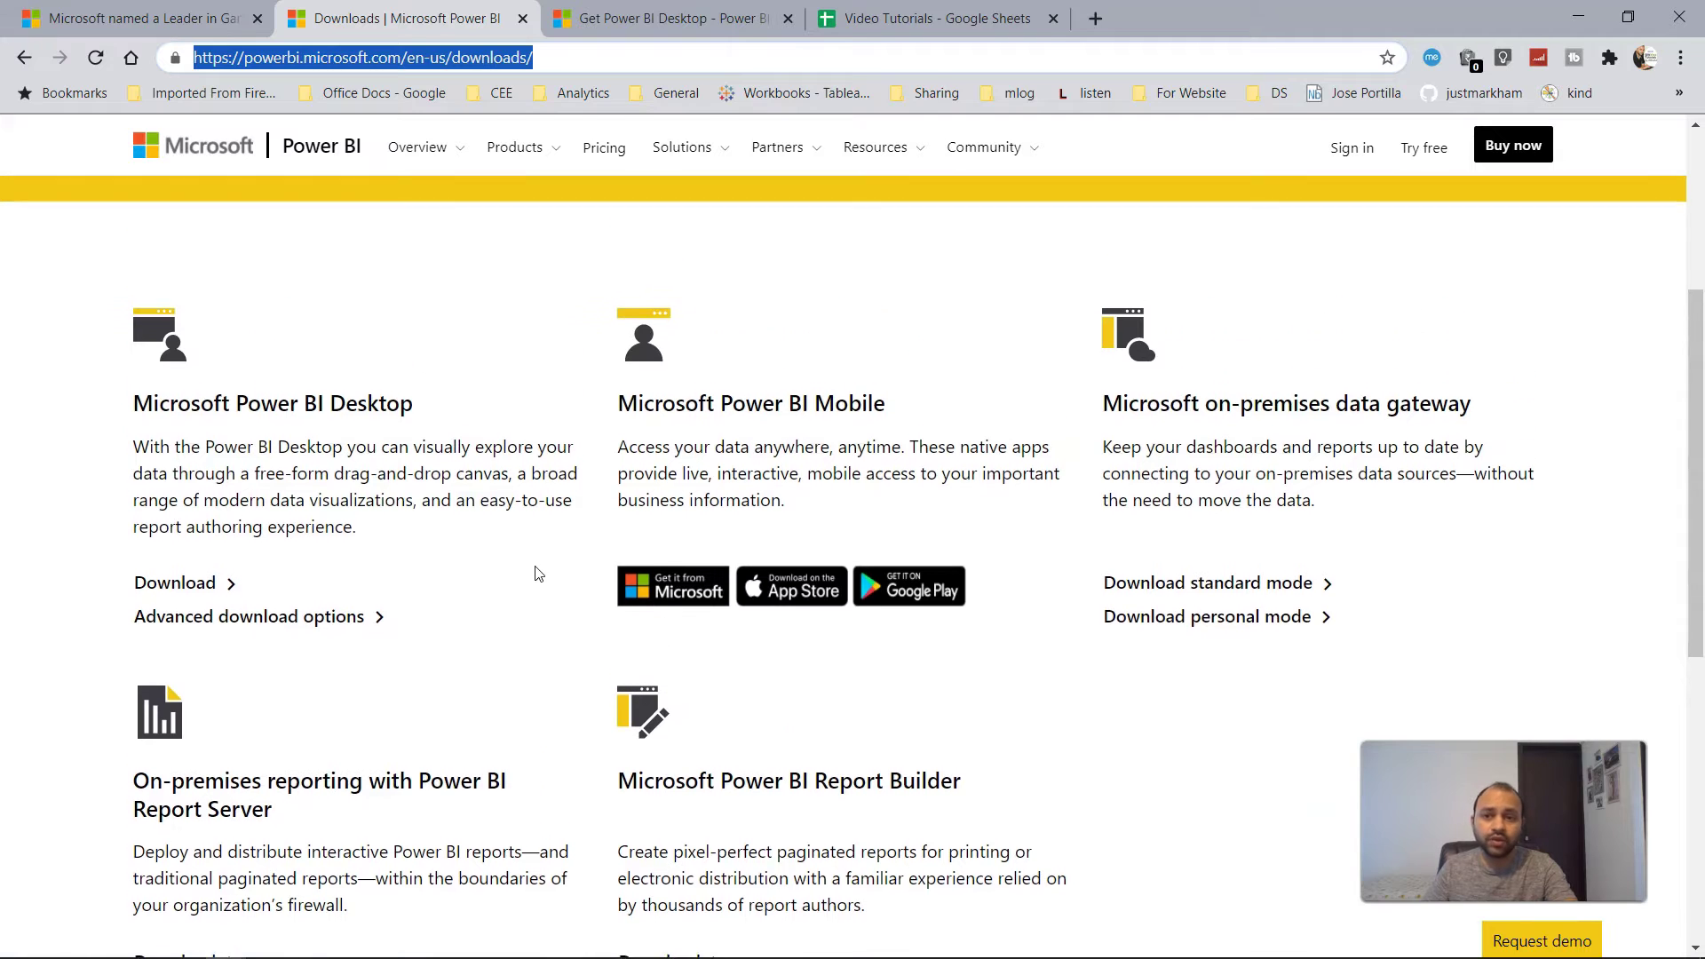
{"action": "left_click", "coordinate": [346, 409]}
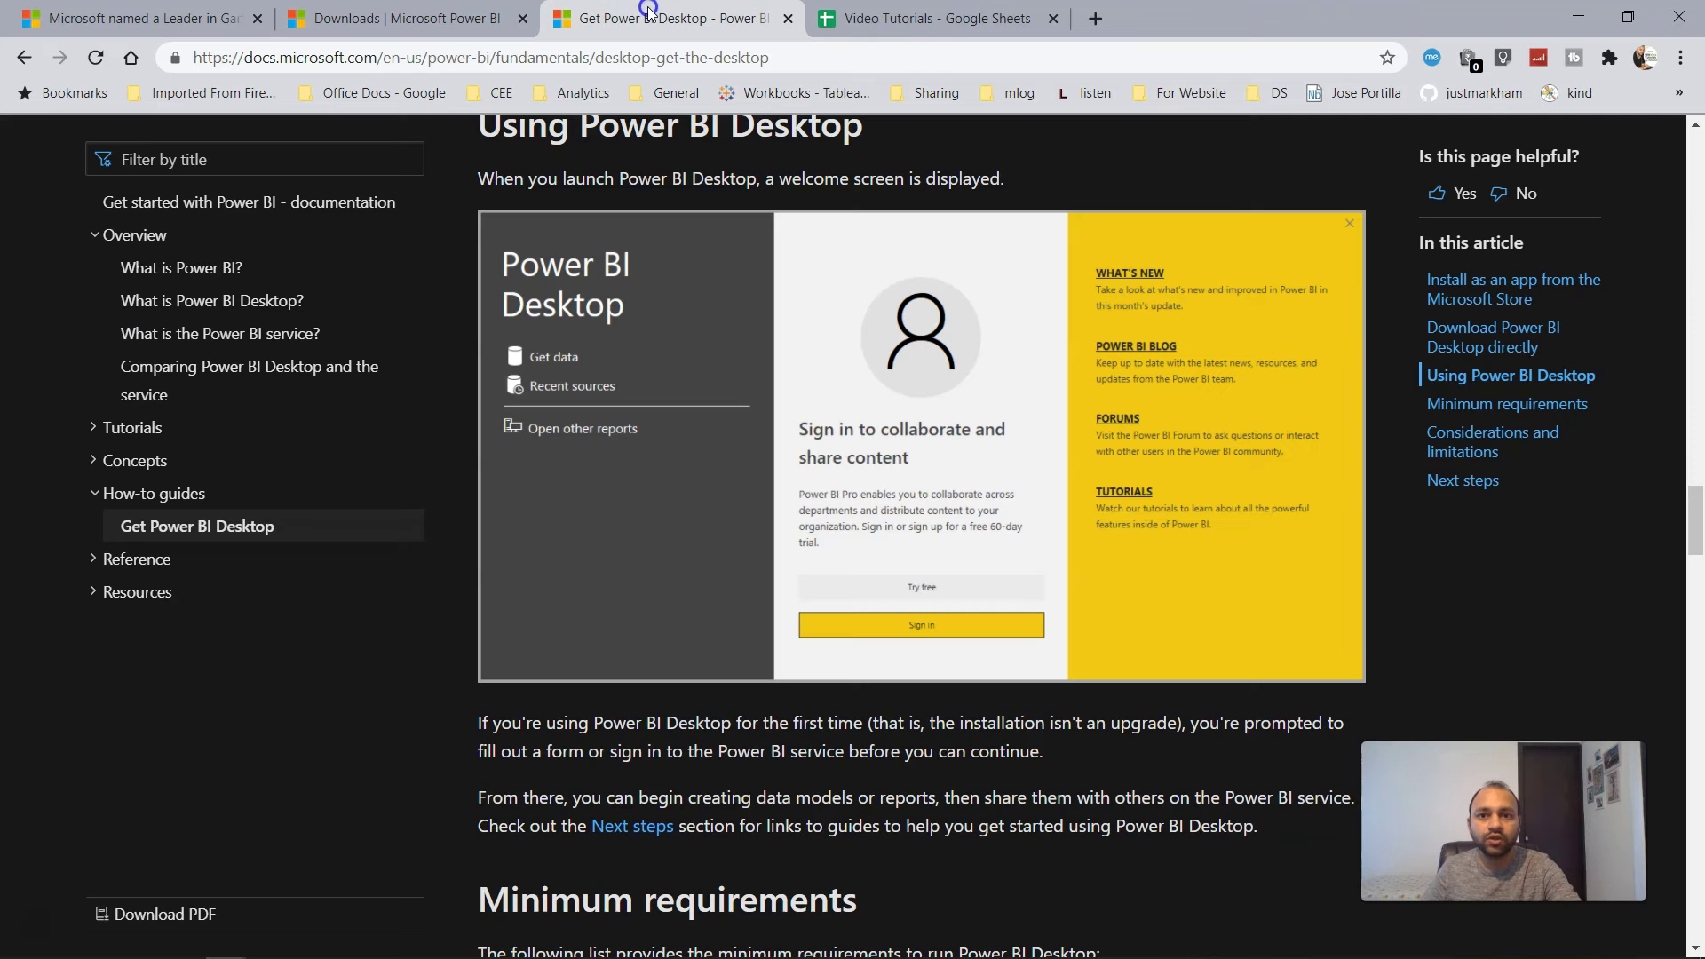
Return to the downloads page and open Power BI Desktop's advanced download options, checking the language
{"action": "left_click", "coordinate": [657, 17]}
{"action": "key", "text": "ctrl+shift+Tab"}
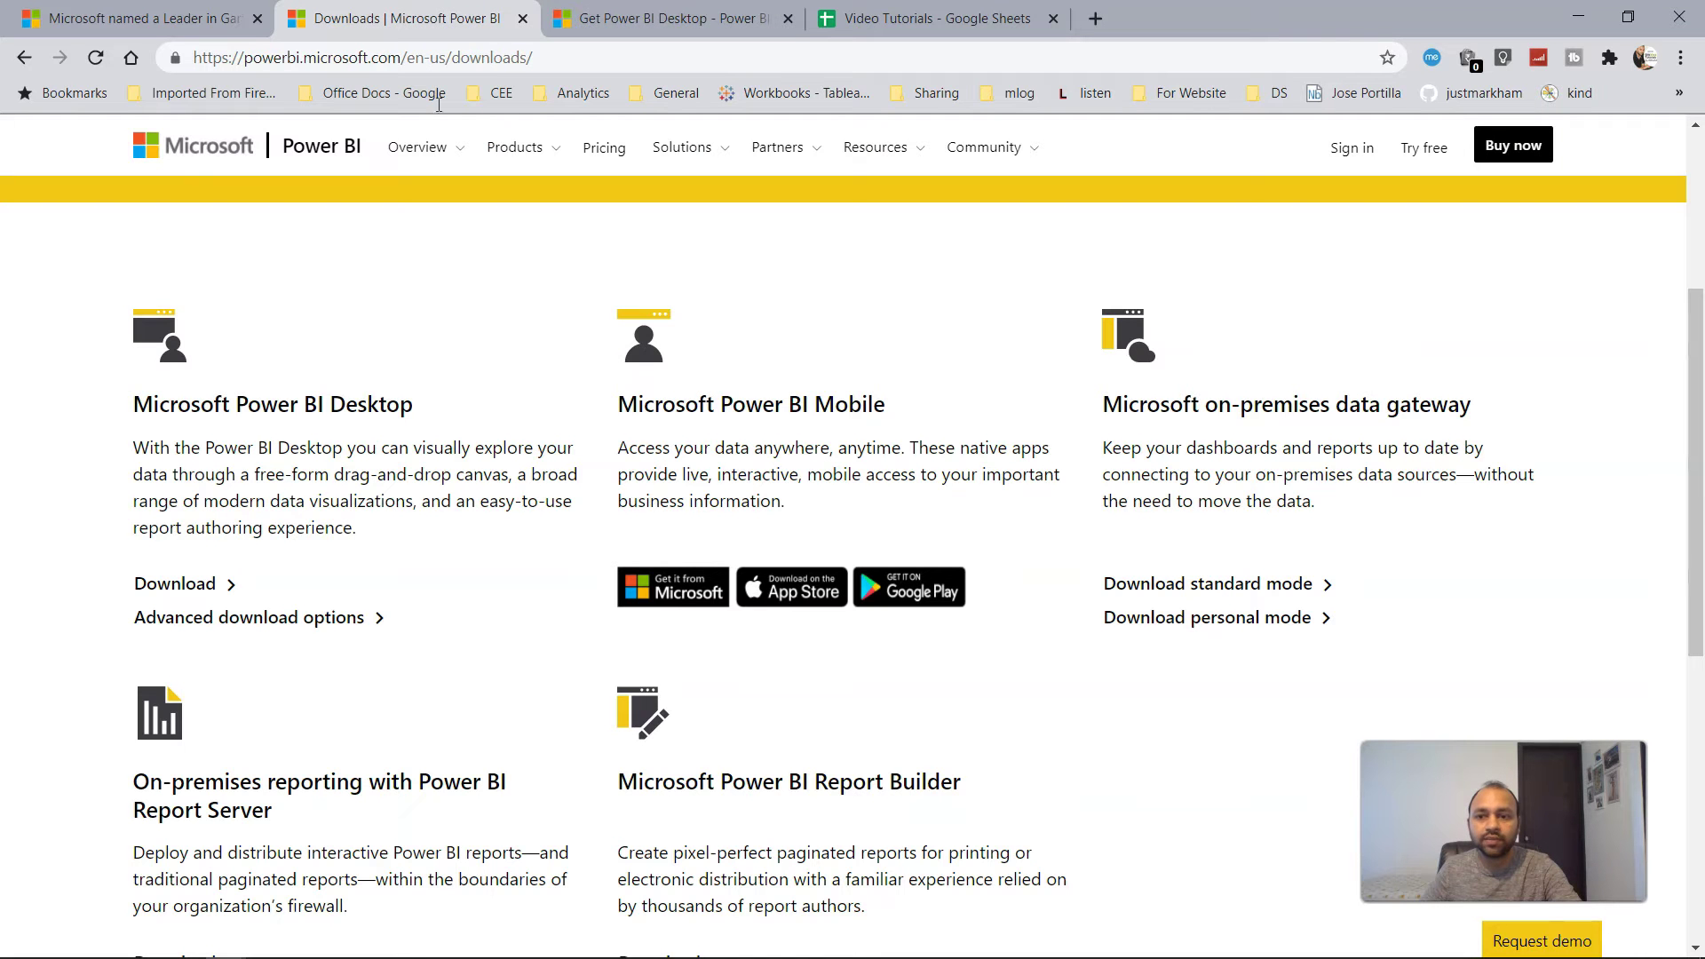
{"action": "left_click", "coordinate": [327, 615]}
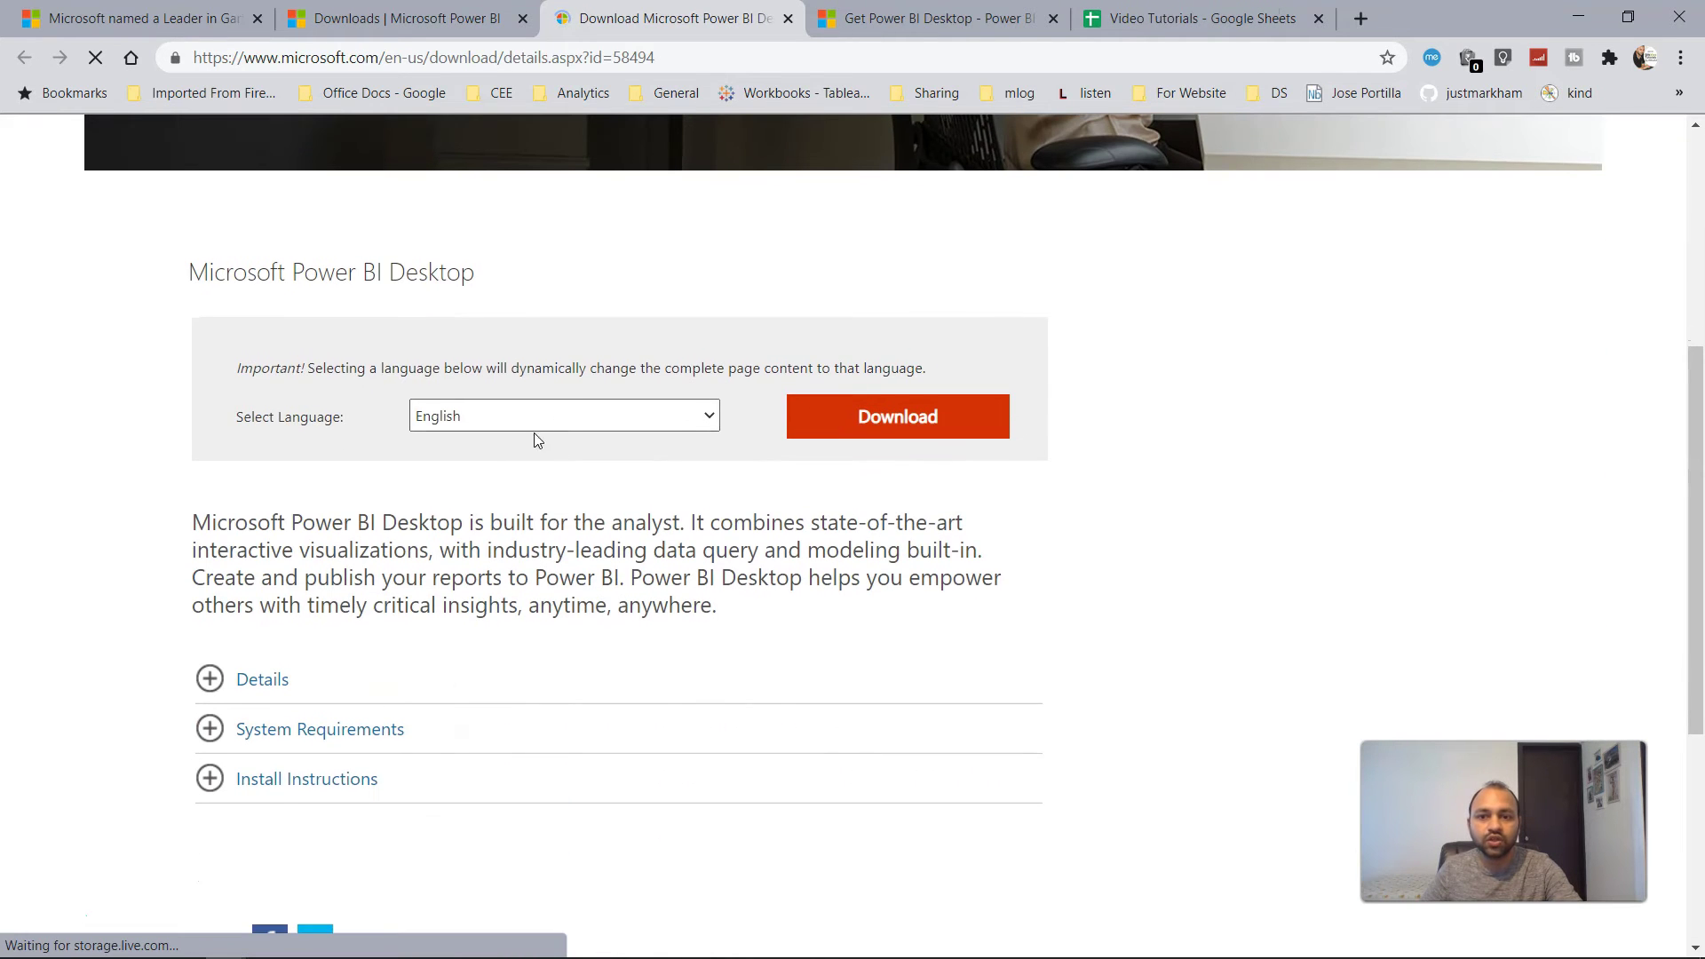
{"action": "left_click", "coordinate": [582, 417]}
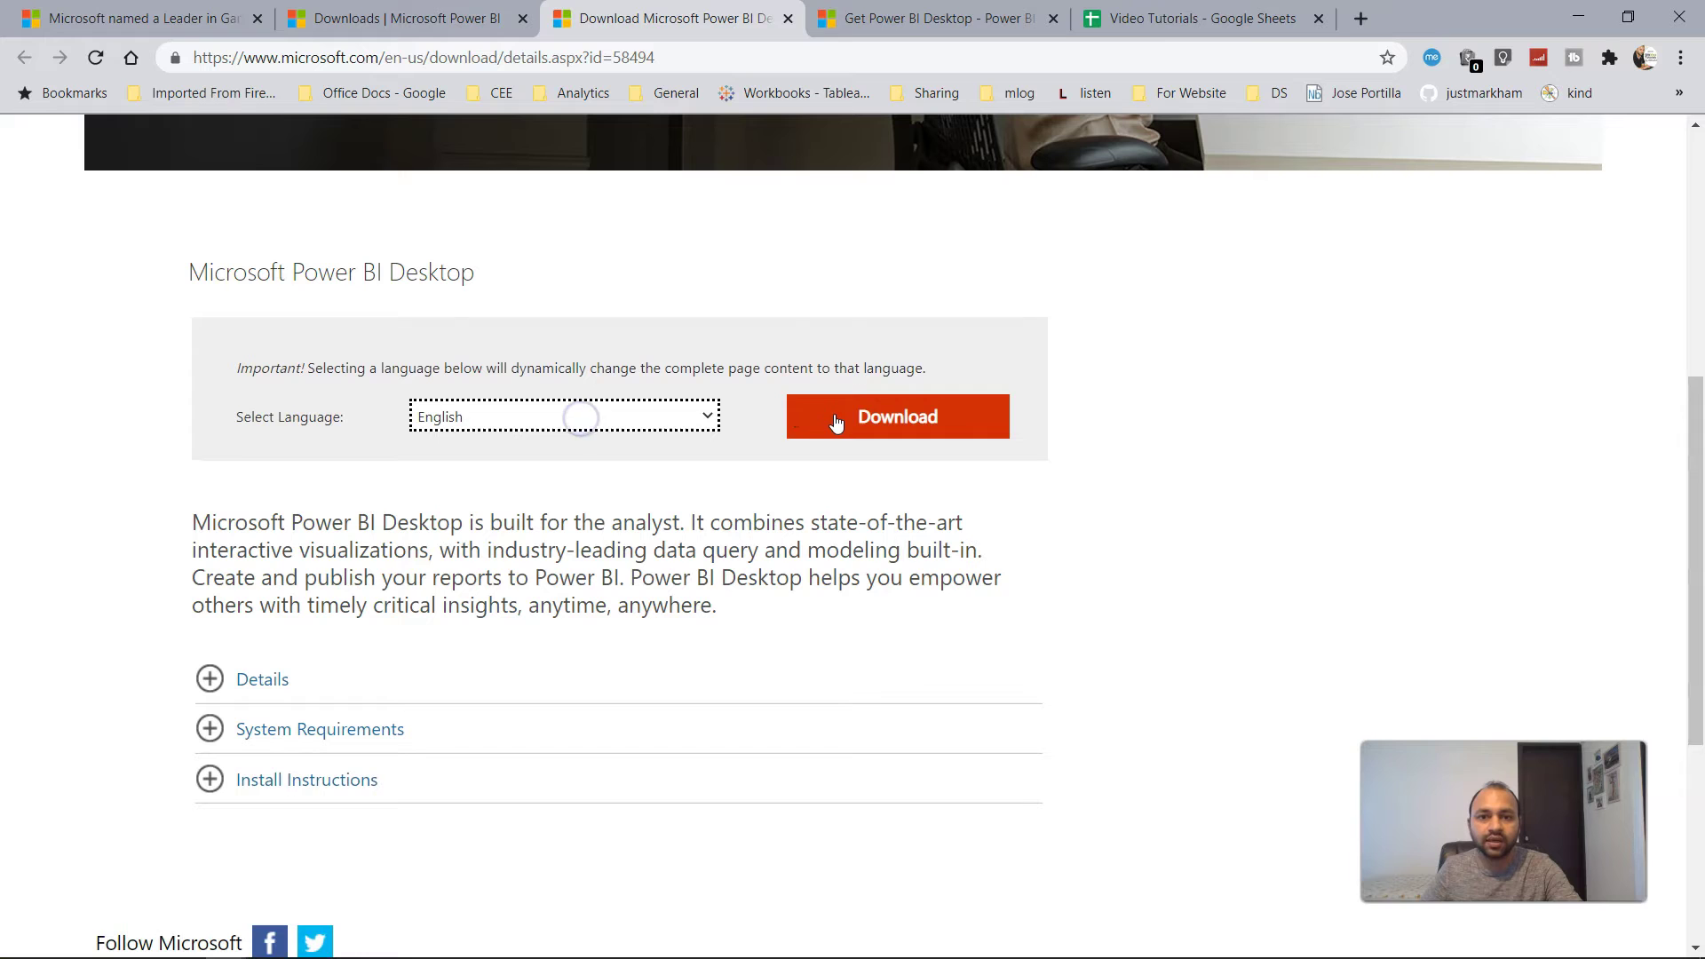
Expand Details to review the PBIDesktopSetup.exe file name and its 295.0 MB size
{"action": "scroll", "coordinate": [365, 658], "scroll_direction": "down", "scroll_amount": 2}
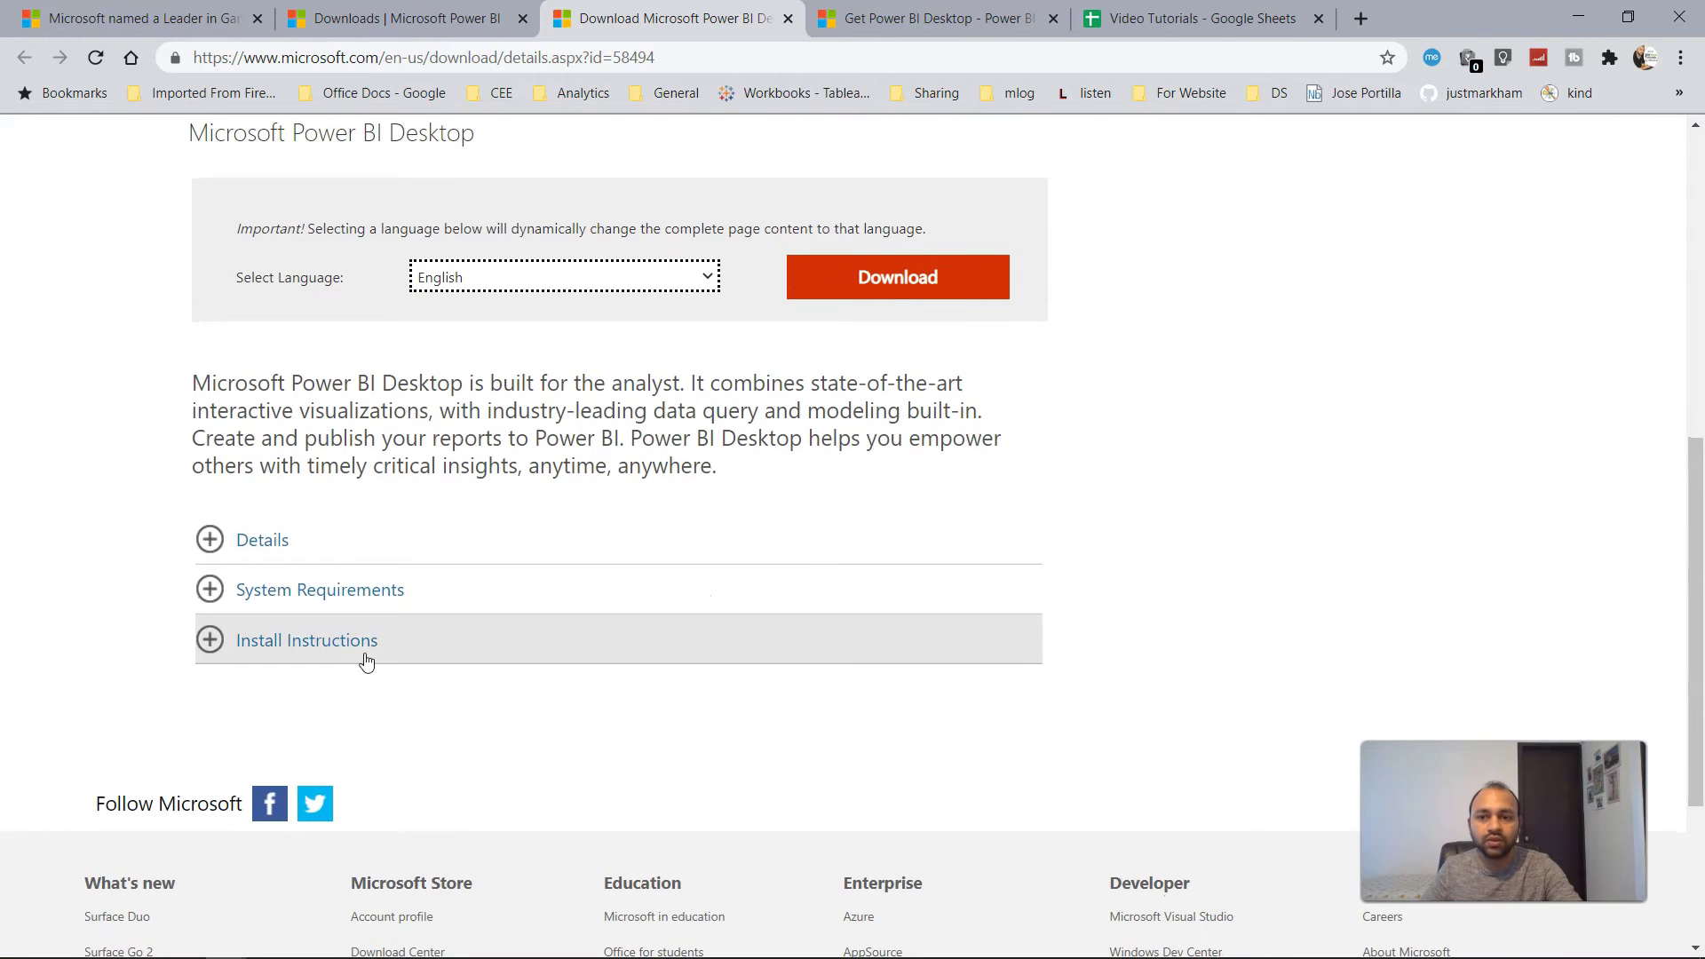
{"action": "left_click", "coordinate": [211, 542]}
{"action": "scroll", "coordinate": [213, 548], "scroll_direction": "down", "scroll_amount": 2}
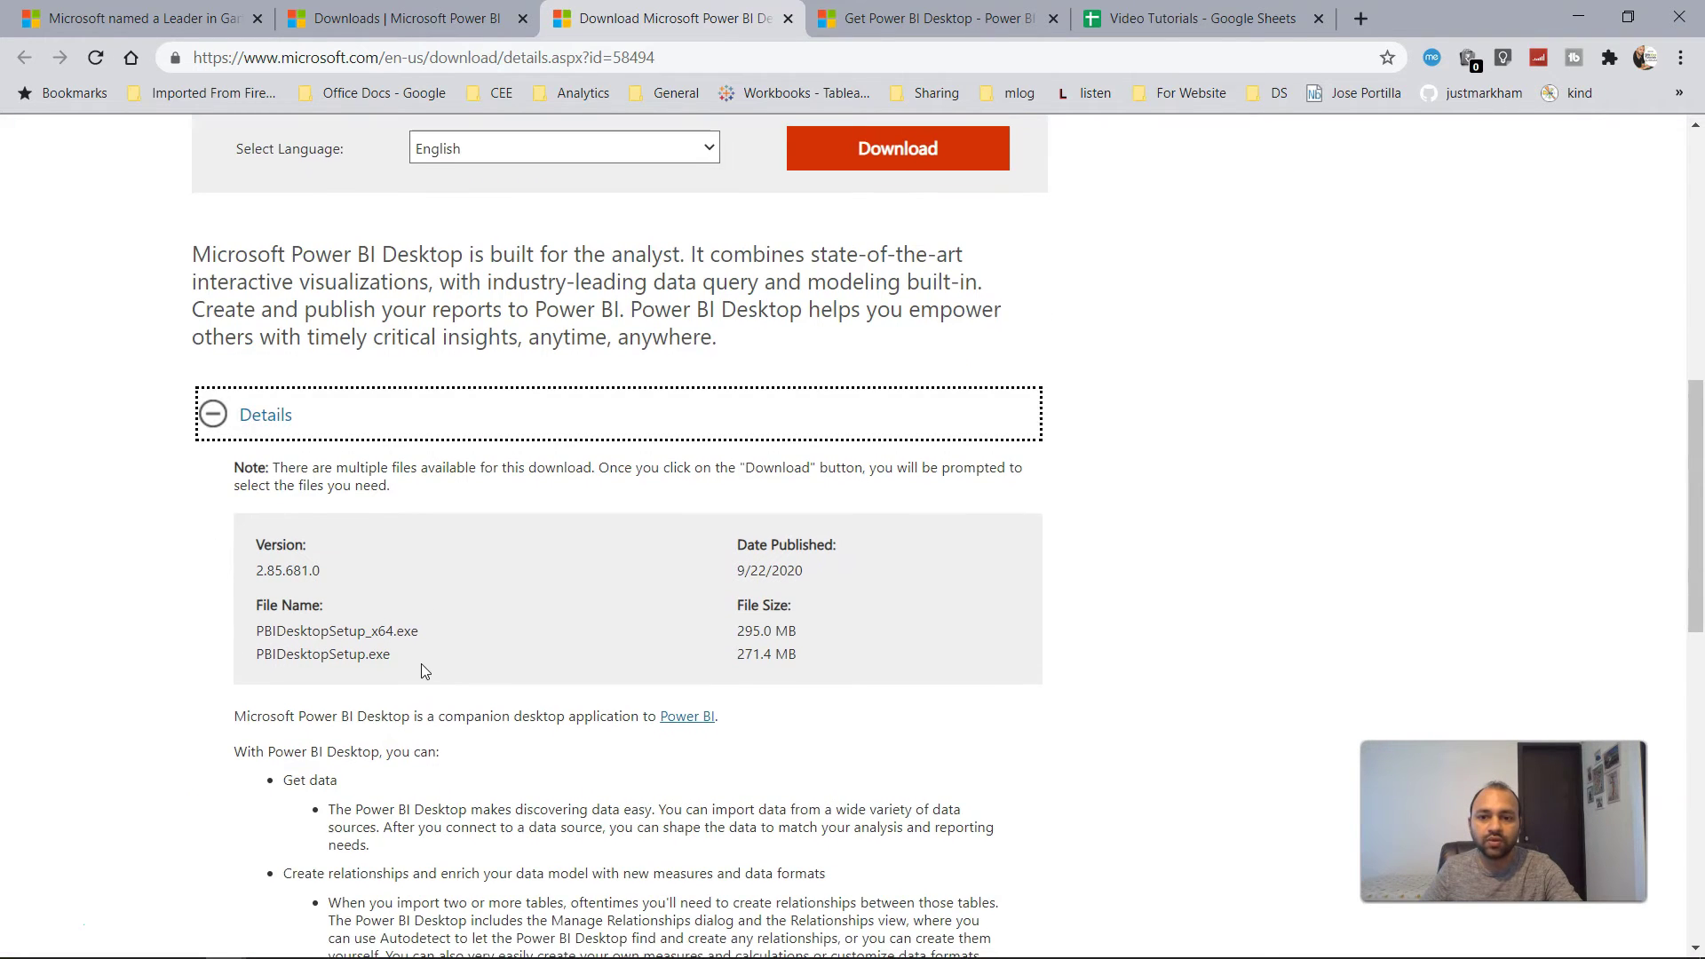
{"action": "scroll", "coordinate": [419, 664], "scroll_direction": "down", "scroll_amount": 3}
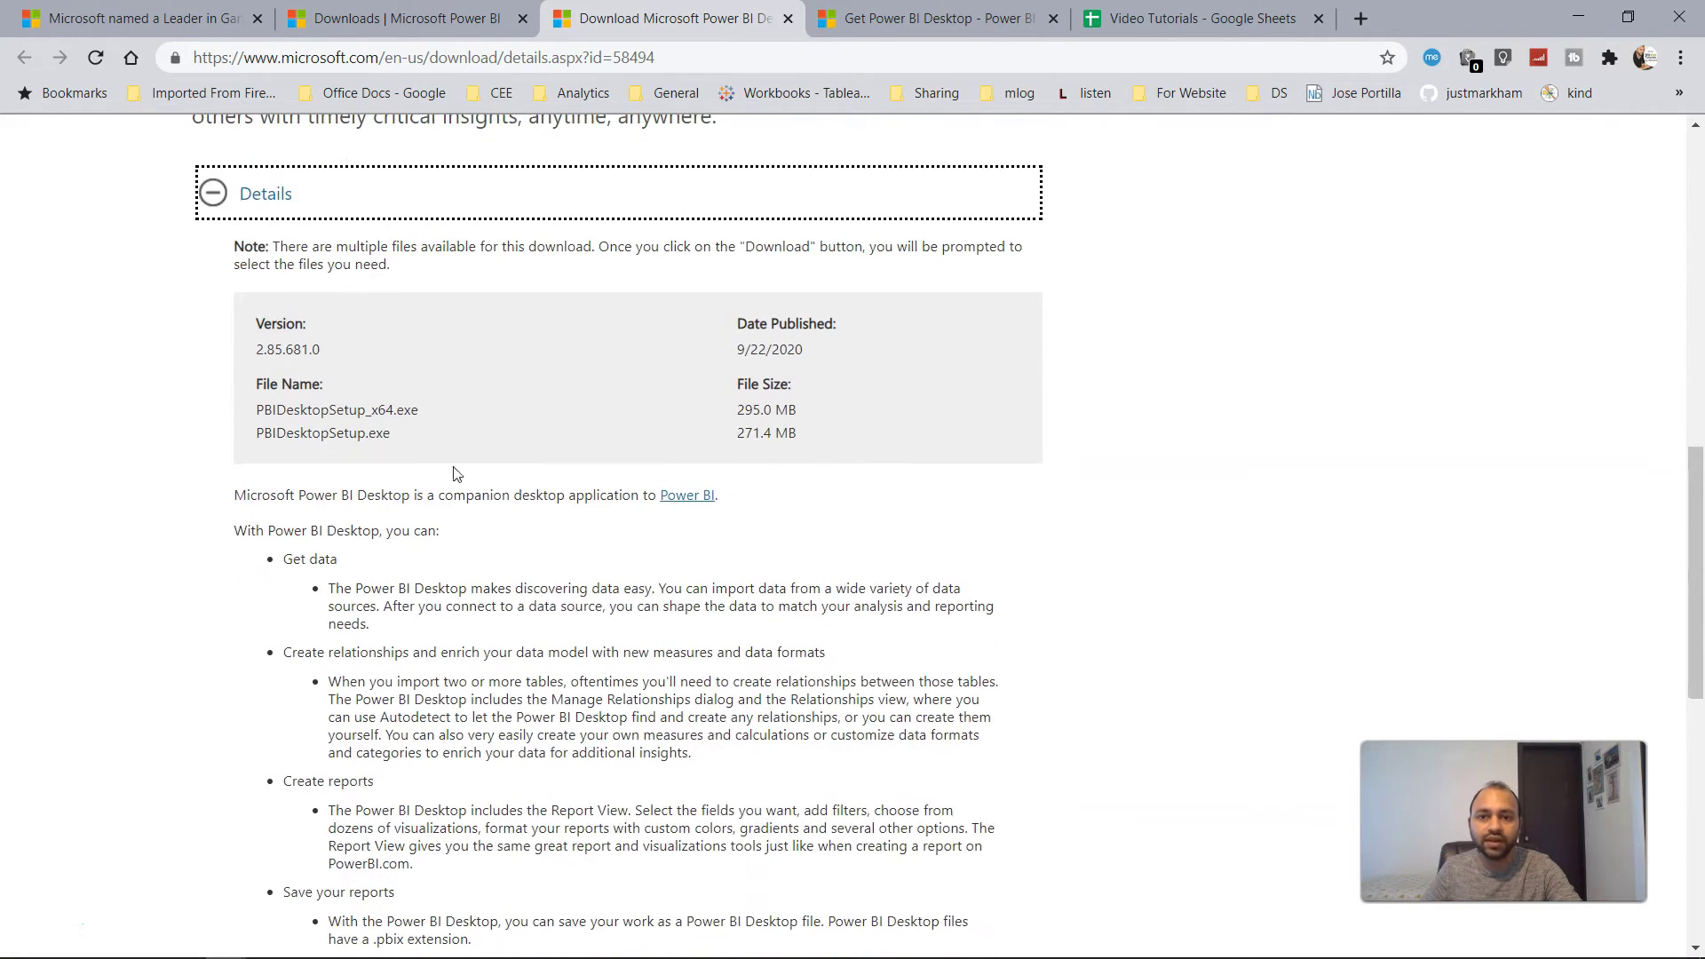
{"action": "left_click_drag", "start_coordinate": [377, 427], "coordinate": [413, 418]}
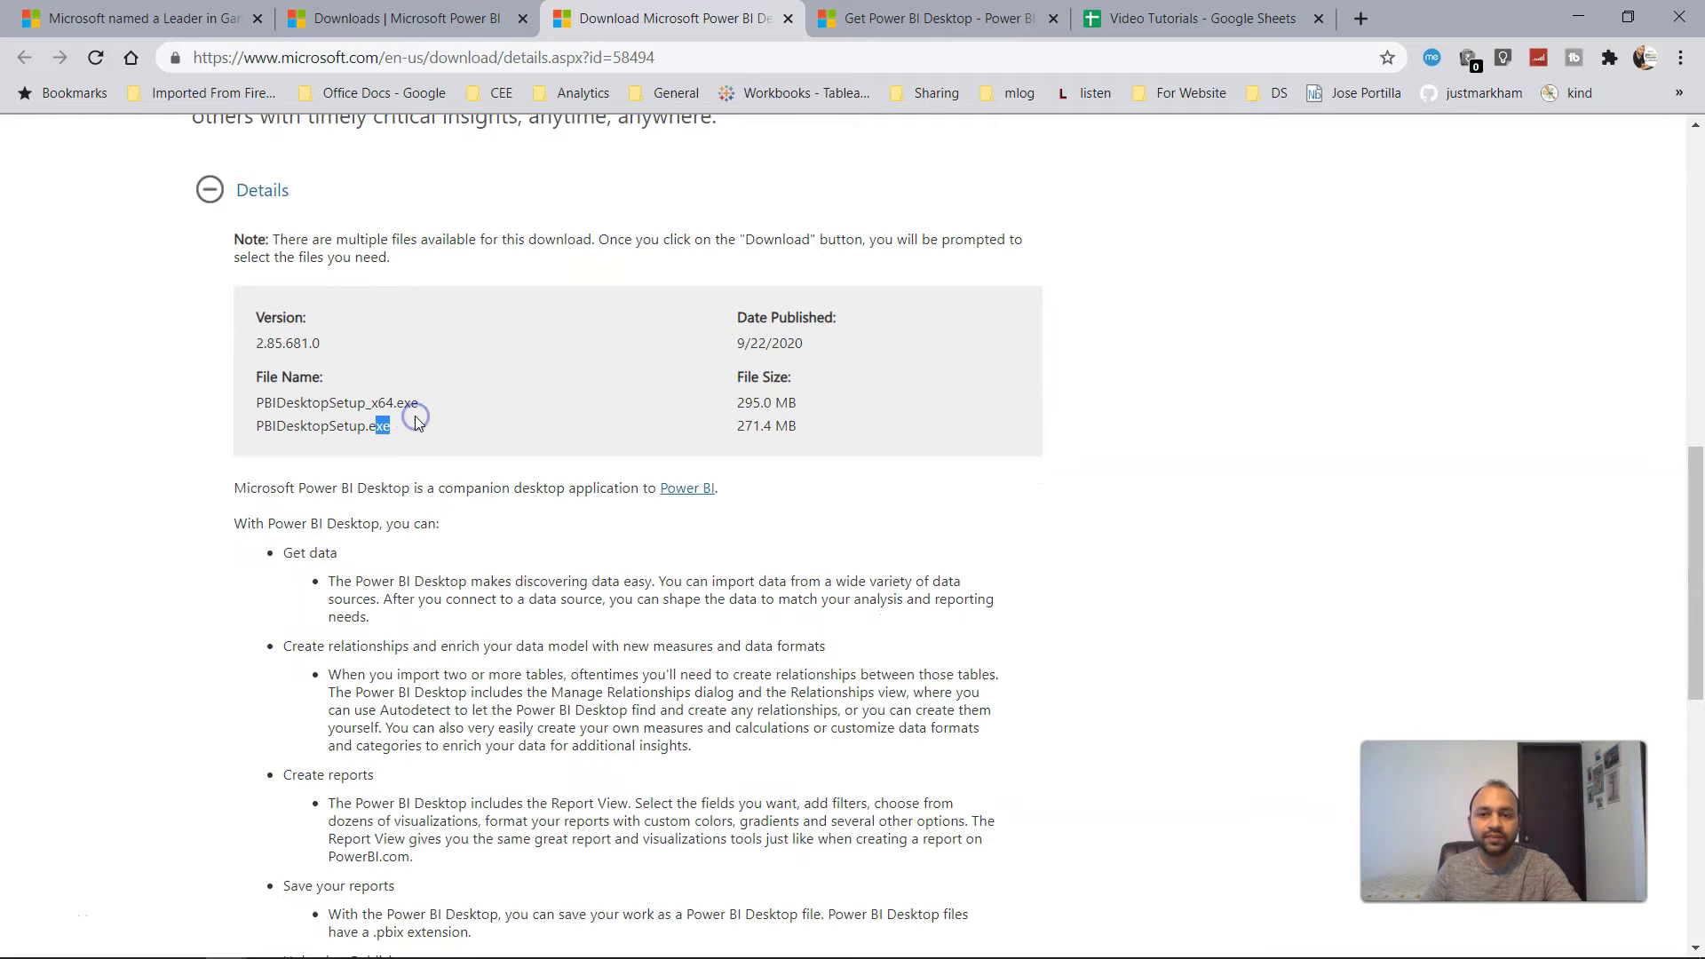
{"action": "left_click", "coordinate": [398, 408]}
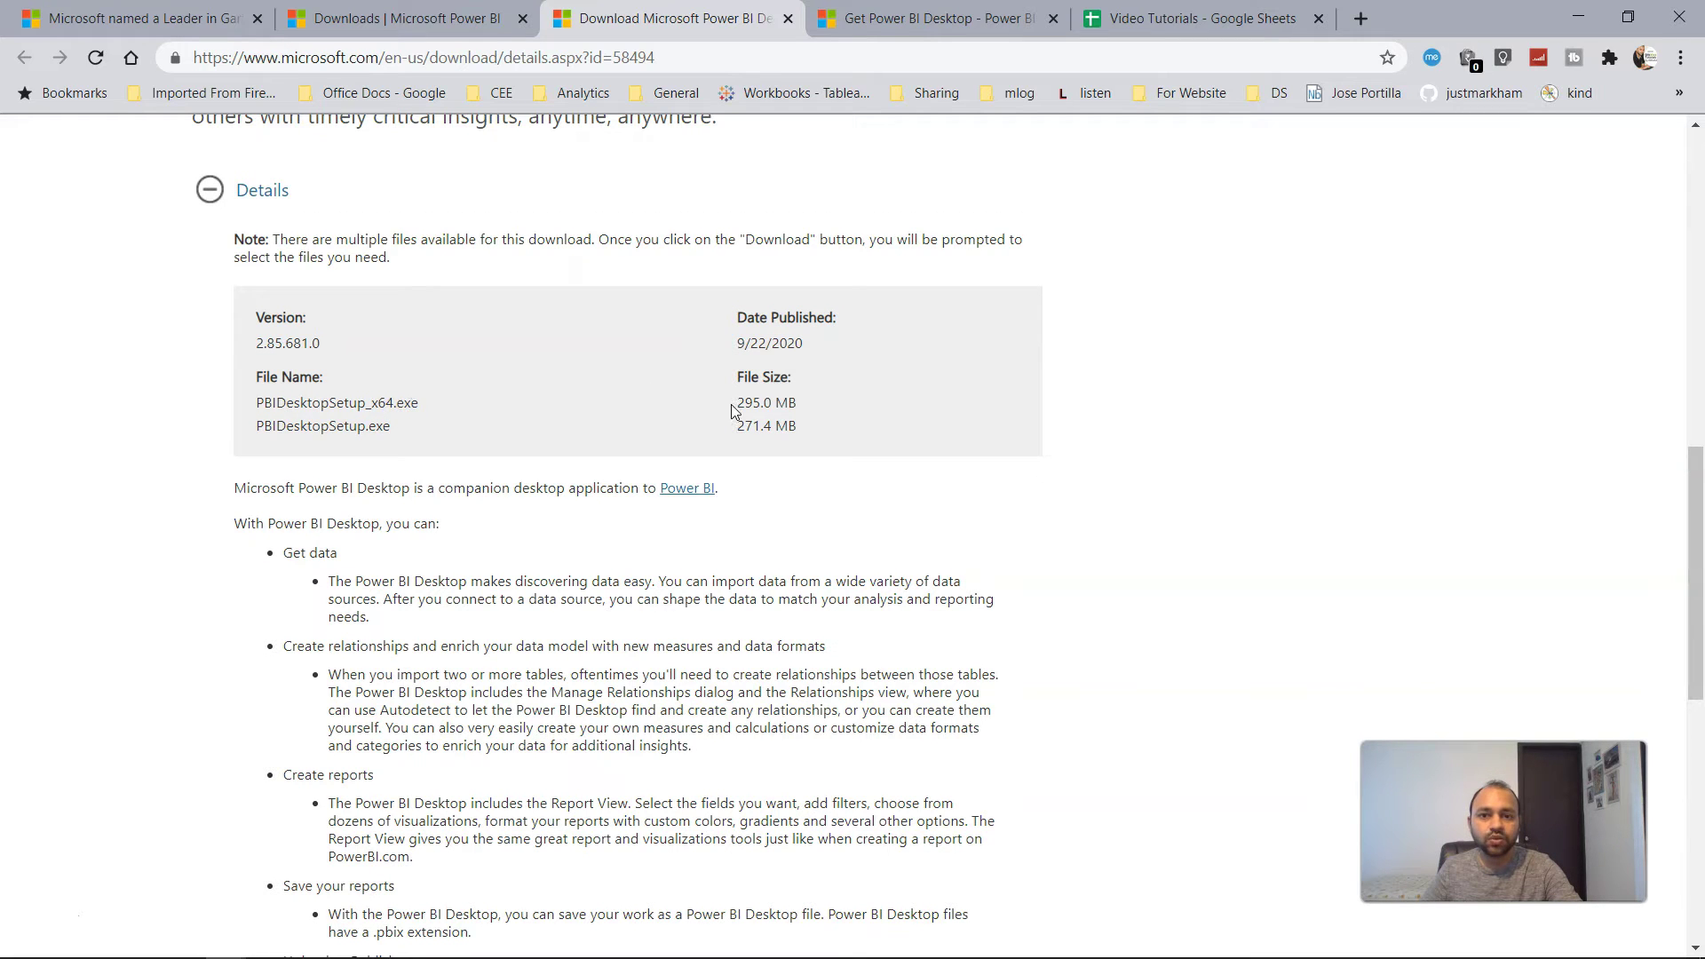
{"action": "left_click_drag", "start_coordinate": [734, 404], "coordinate": [795, 404]}
{"action": "left_click", "coordinate": [778, 404]}
{"action": "left_click_drag", "start_coordinate": [736, 426], "coordinate": [772, 427]}
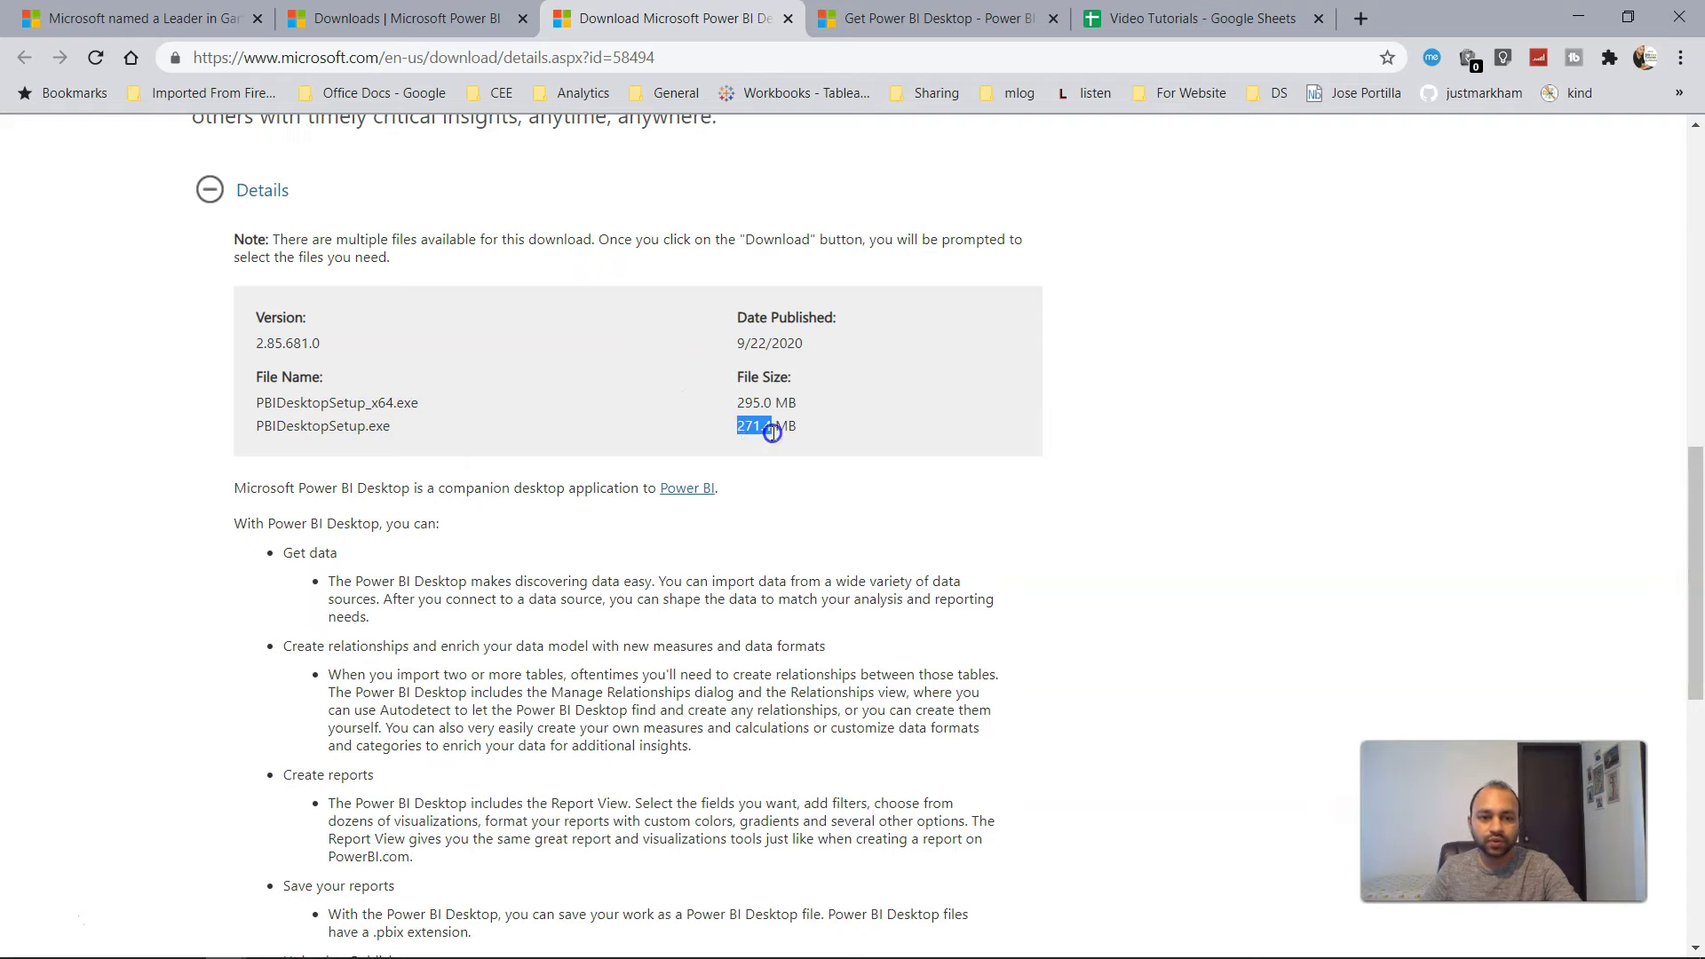
{"action": "scroll", "coordinate": [773, 430], "scroll_direction": "down", "scroll_amount": 3}
{"action": "scroll", "coordinate": [774, 433], "scroll_direction": "up", "scroll_amount": 1}
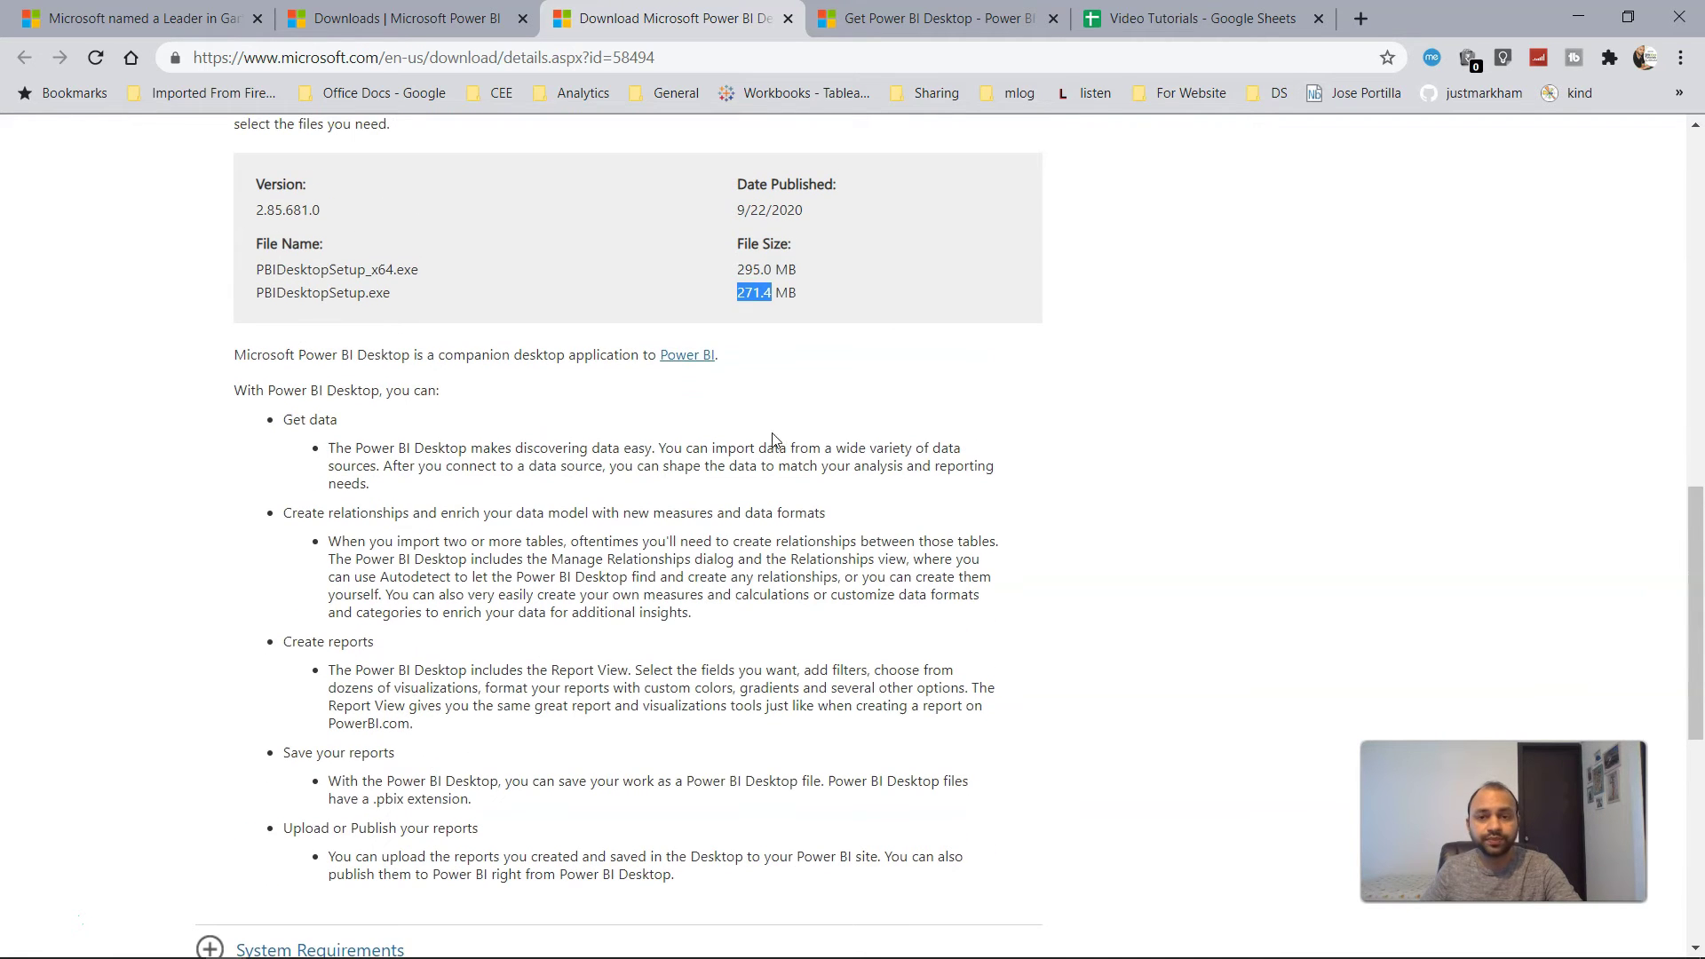
{"action": "left_click_drag", "start_coordinate": [753, 268], "coordinate": [786, 268]}
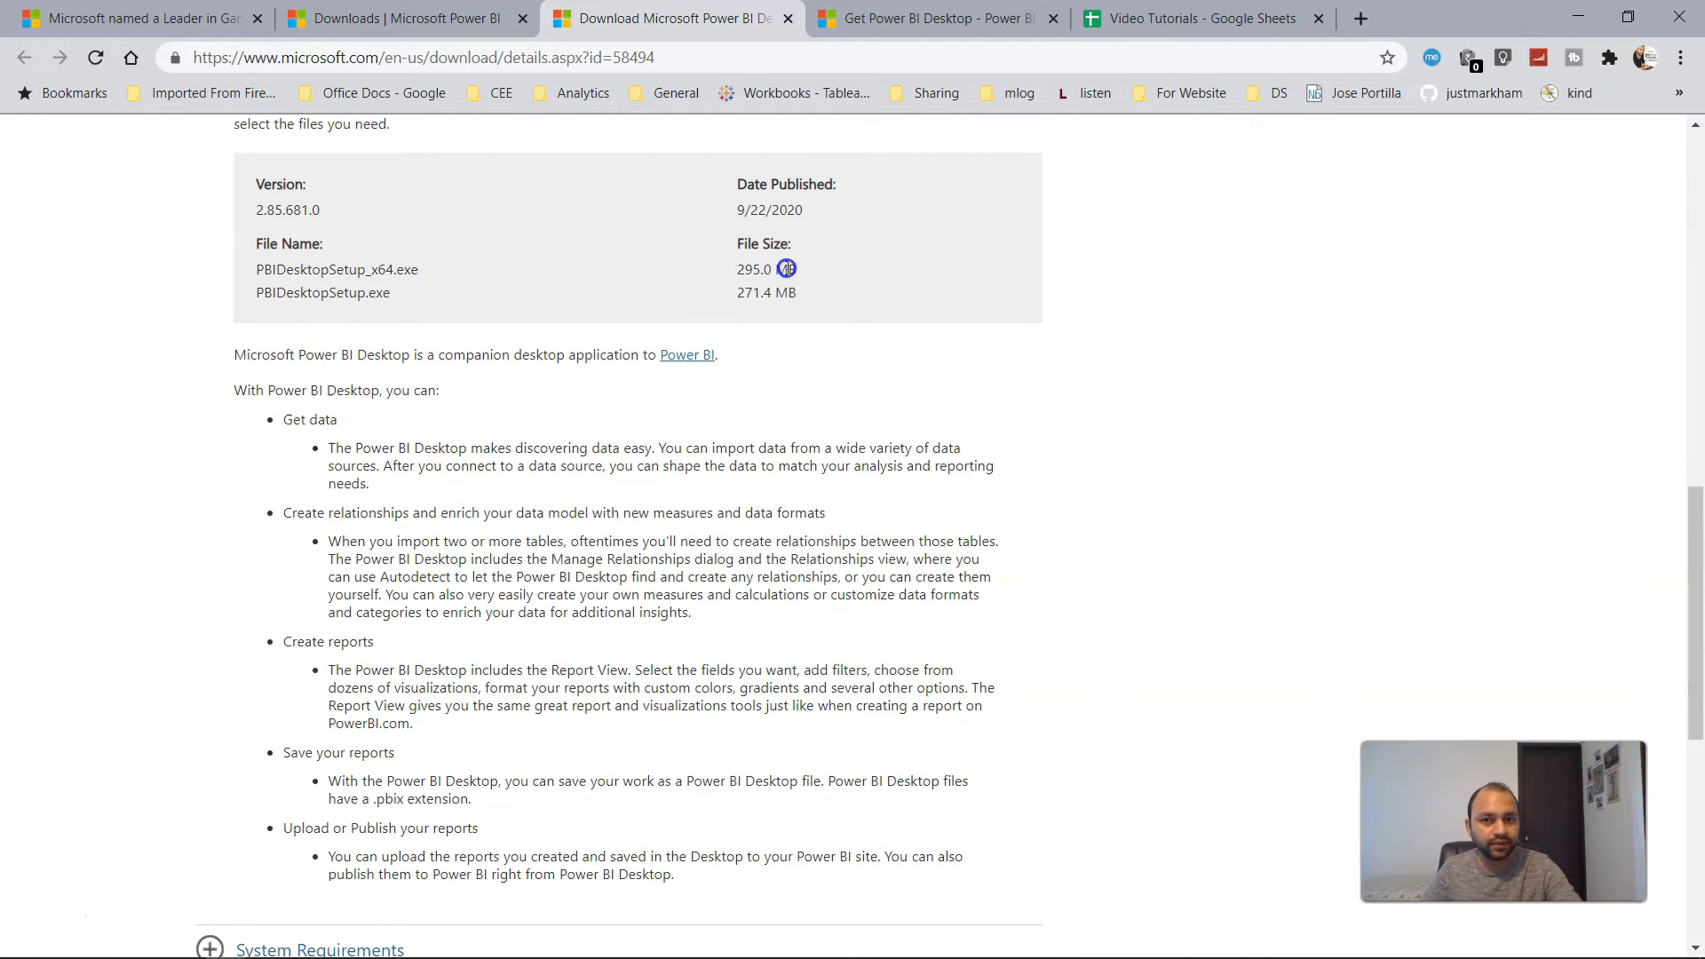
{"action": "left_click", "coordinate": [755, 268]}
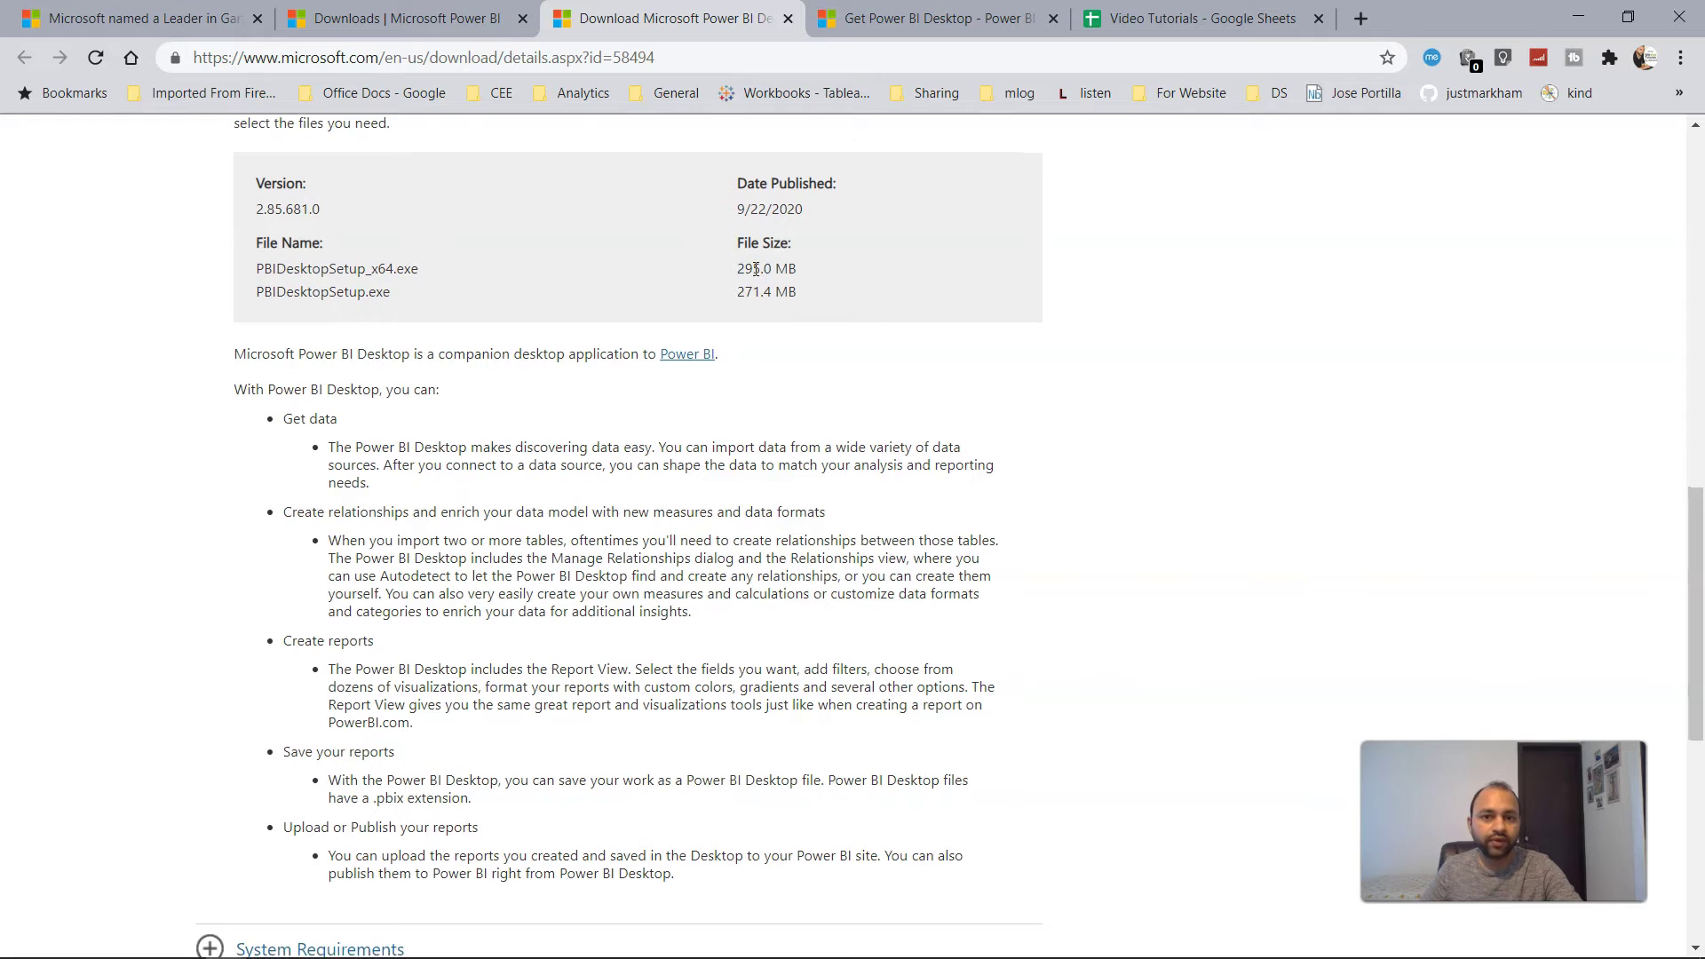
Expand the System Requirements and Install Instructions sections
{"action": "scroll", "coordinate": [754, 268], "scroll_direction": "down", "scroll_amount": 7}
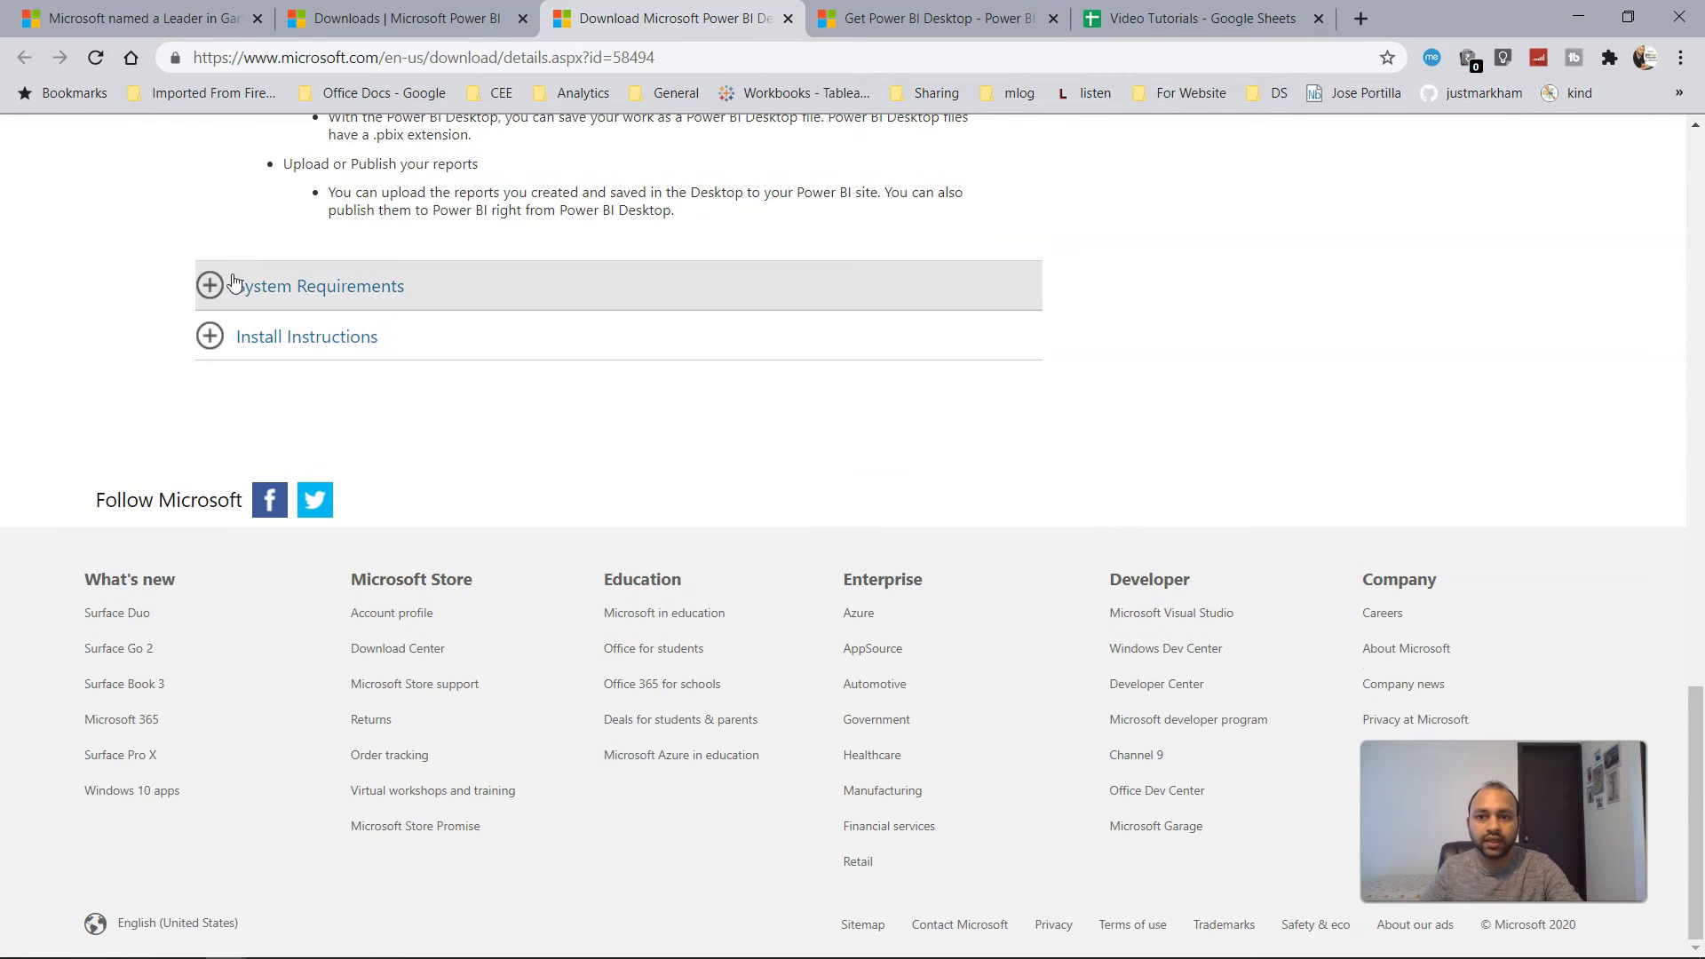
{"action": "left_click", "coordinate": [207, 284]}
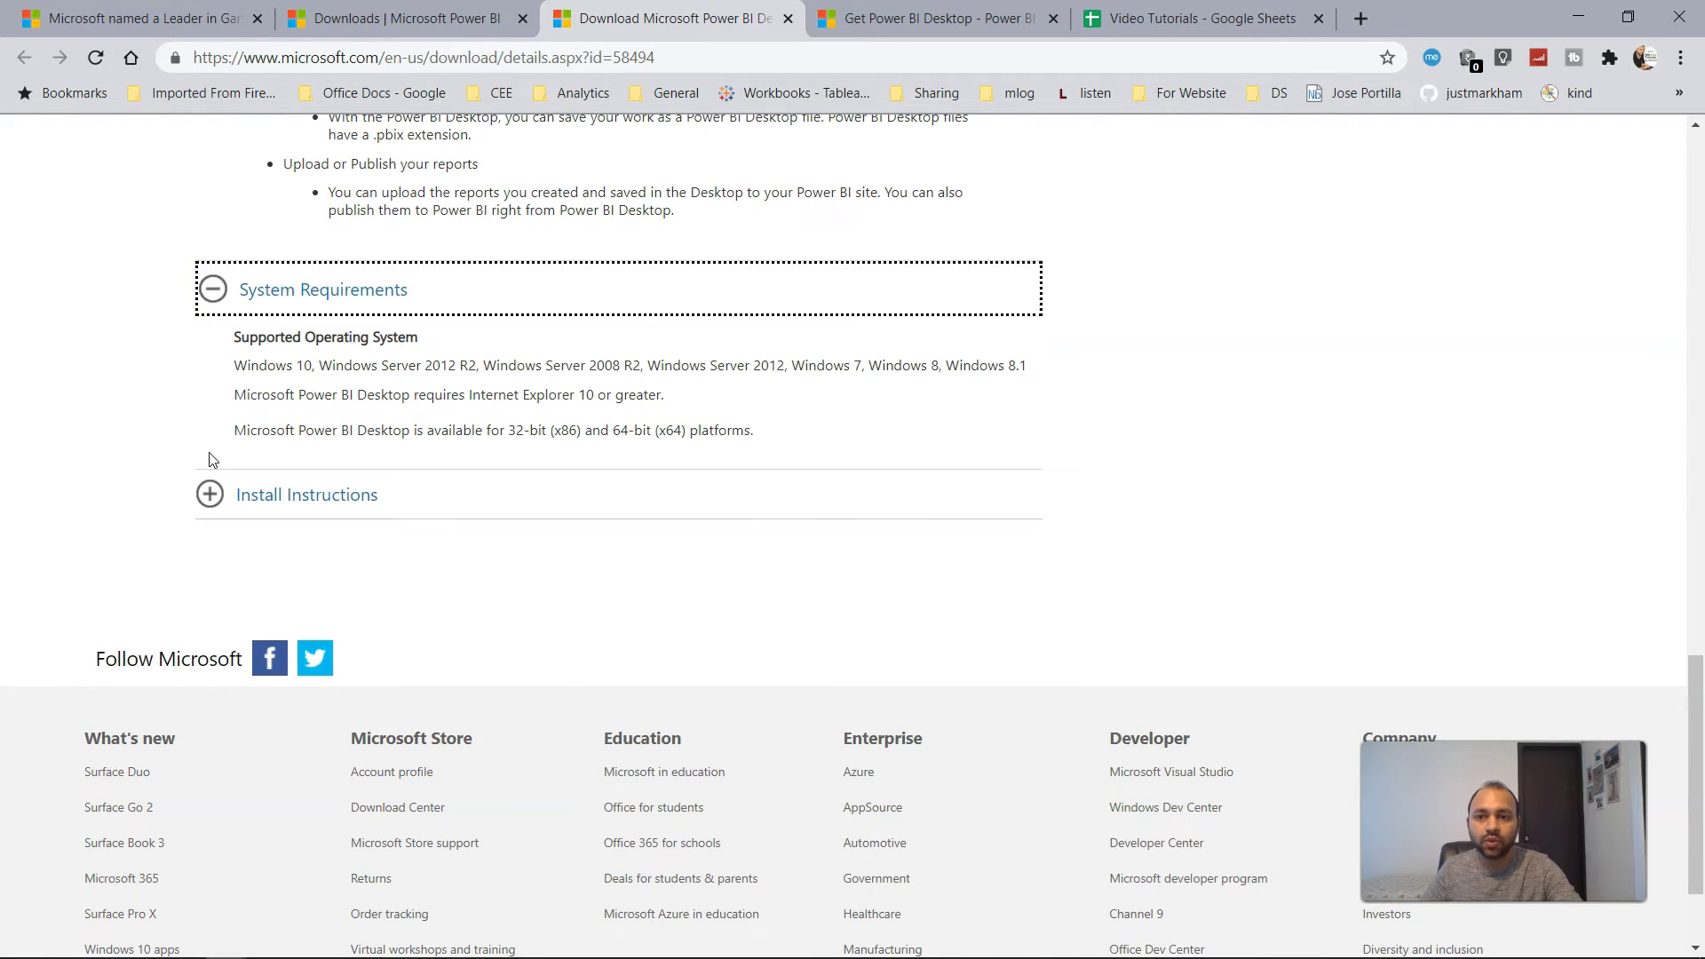
{"action": "left_click", "coordinate": [212, 494]}
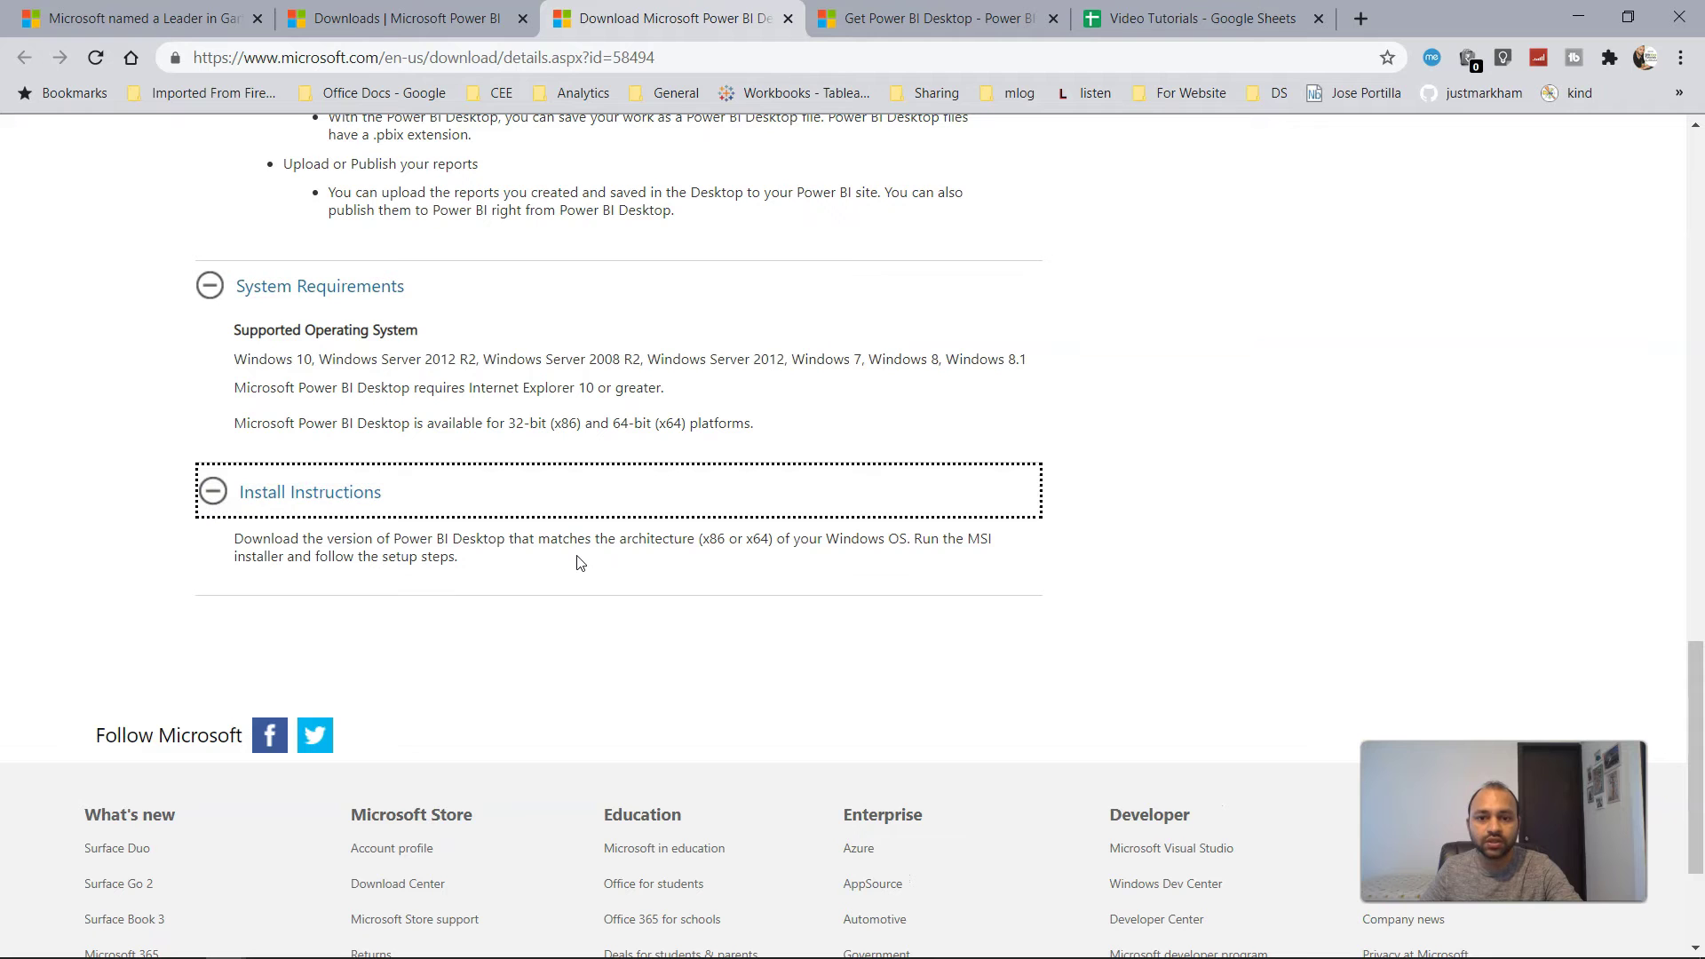
Bring up the download file chooser and tick the 64-bit PBIDesktopSetup_x64.exe installer
{"action": "scroll", "coordinate": [588, 358], "scroll_direction": "up", "scroll_amount": 3}
{"action": "scroll", "coordinate": [588, 358], "scroll_direction": "up", "scroll_amount": 10}
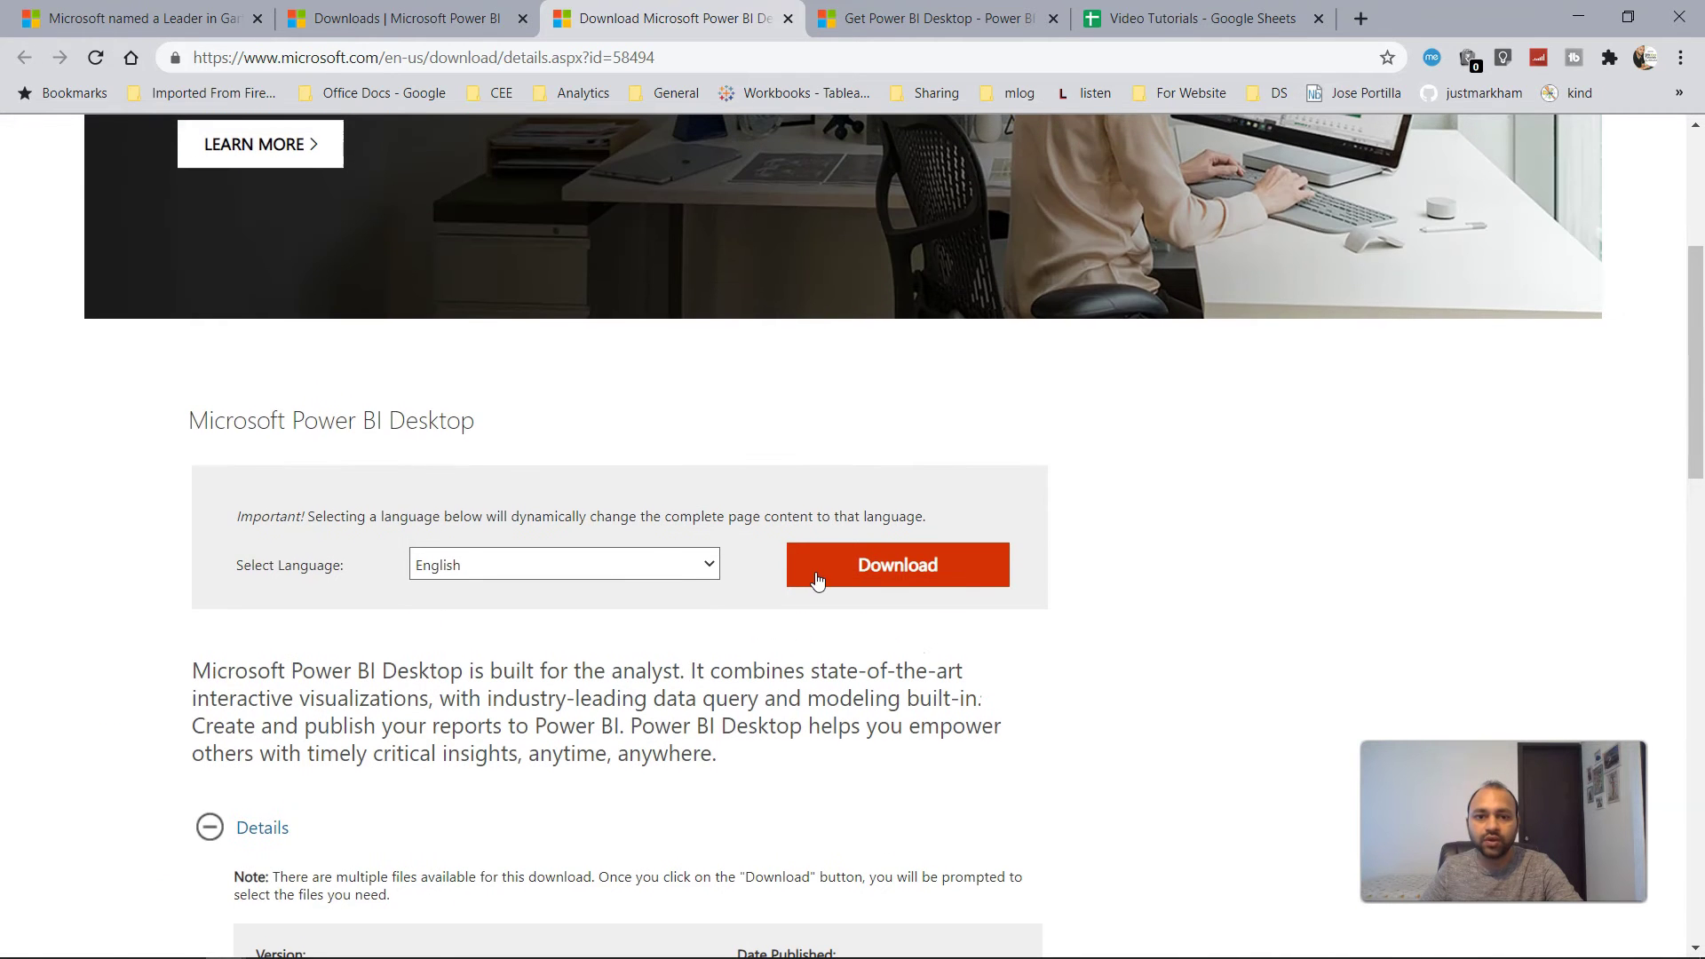
{"action": "left_click", "coordinate": [877, 566]}
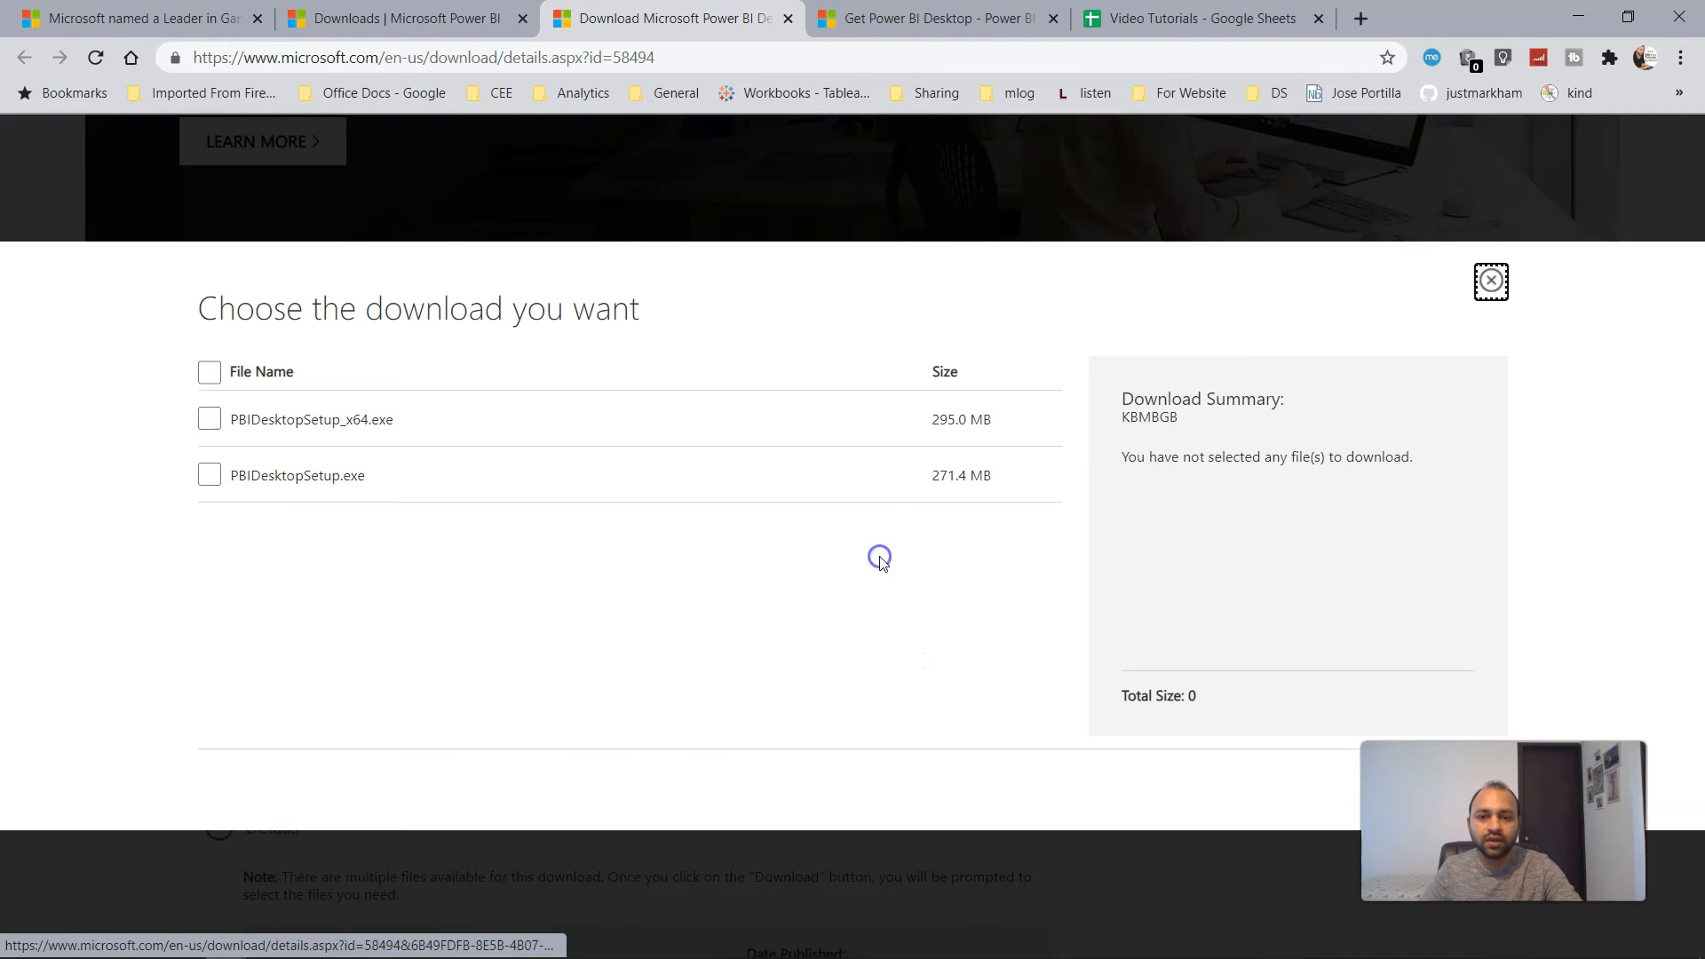
{"action": "left_click", "coordinate": [210, 423]}
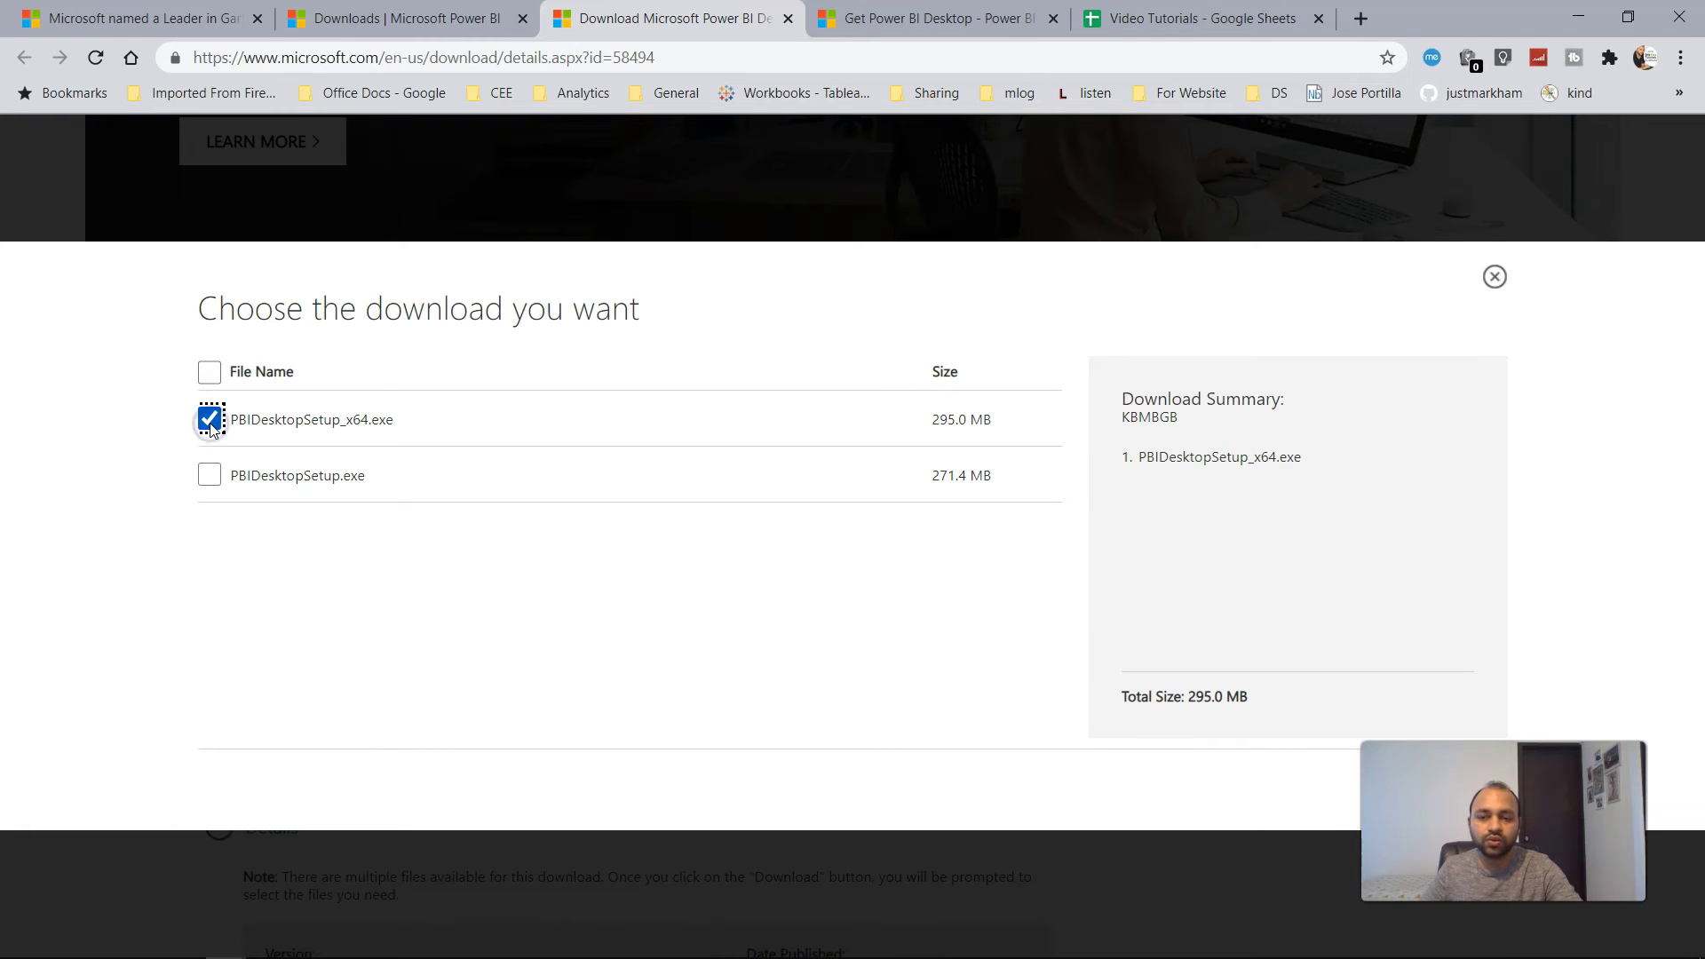